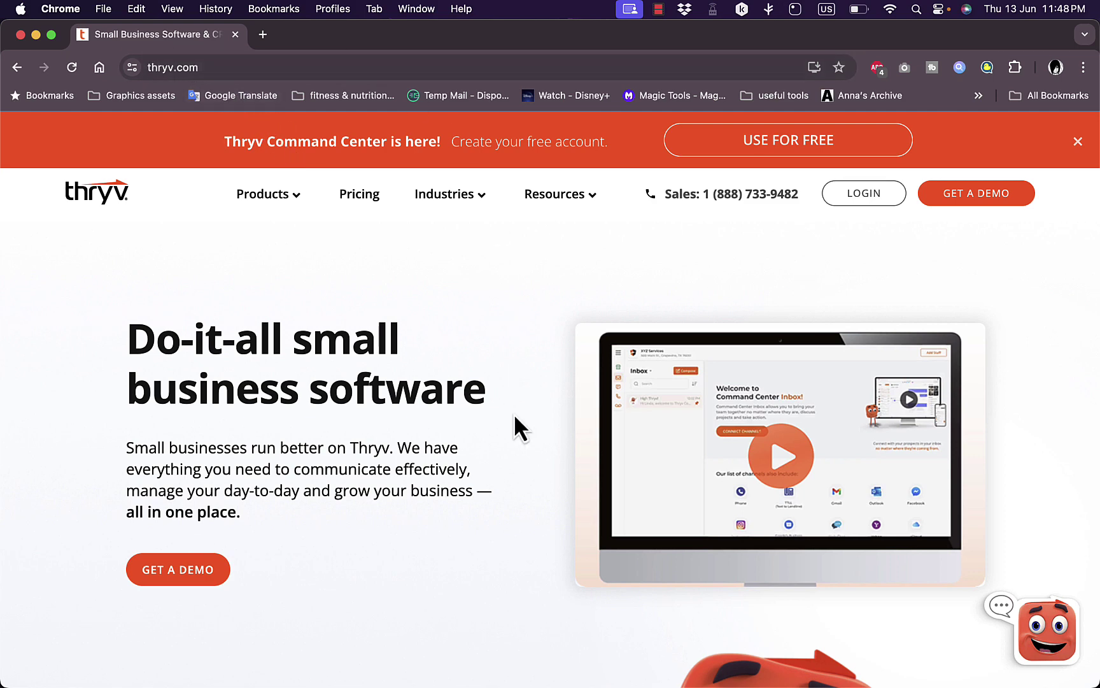
scroll(513, 444, down, 2)
scroll(513, 444, down, 3)
scroll(513, 444, down, 2)
scroll(513, 444, down, 1)
scroll(512, 427, up, 2)
scroll(512, 429, up, 1)
scroll(513, 429, up, 1)
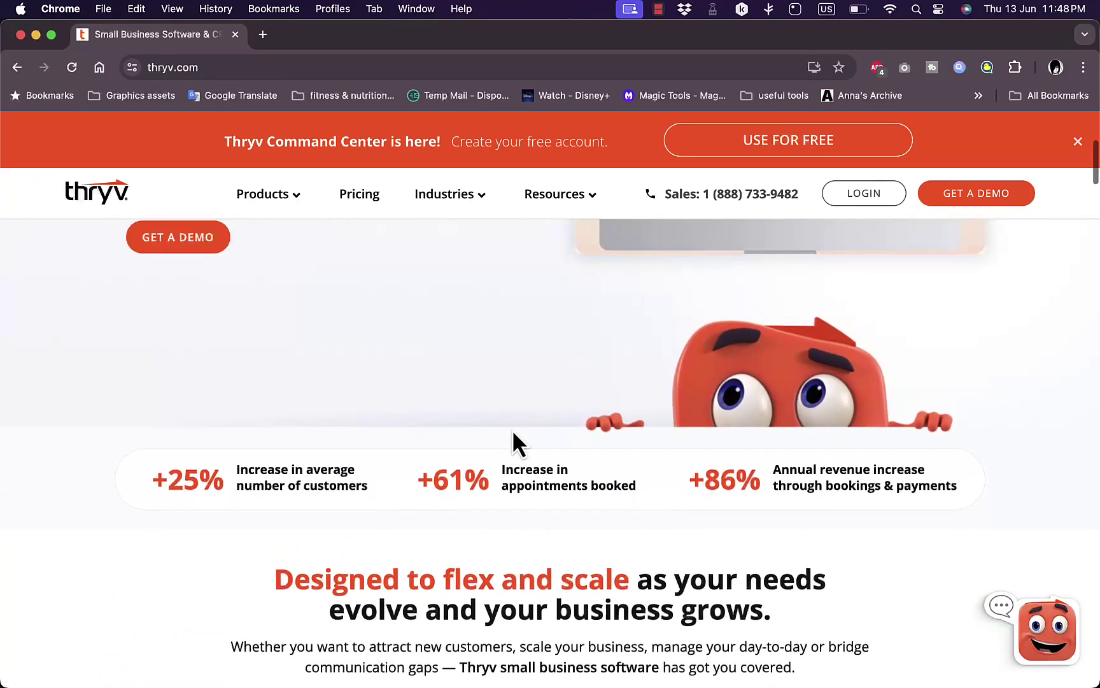
scroll(512, 444, up, 1)
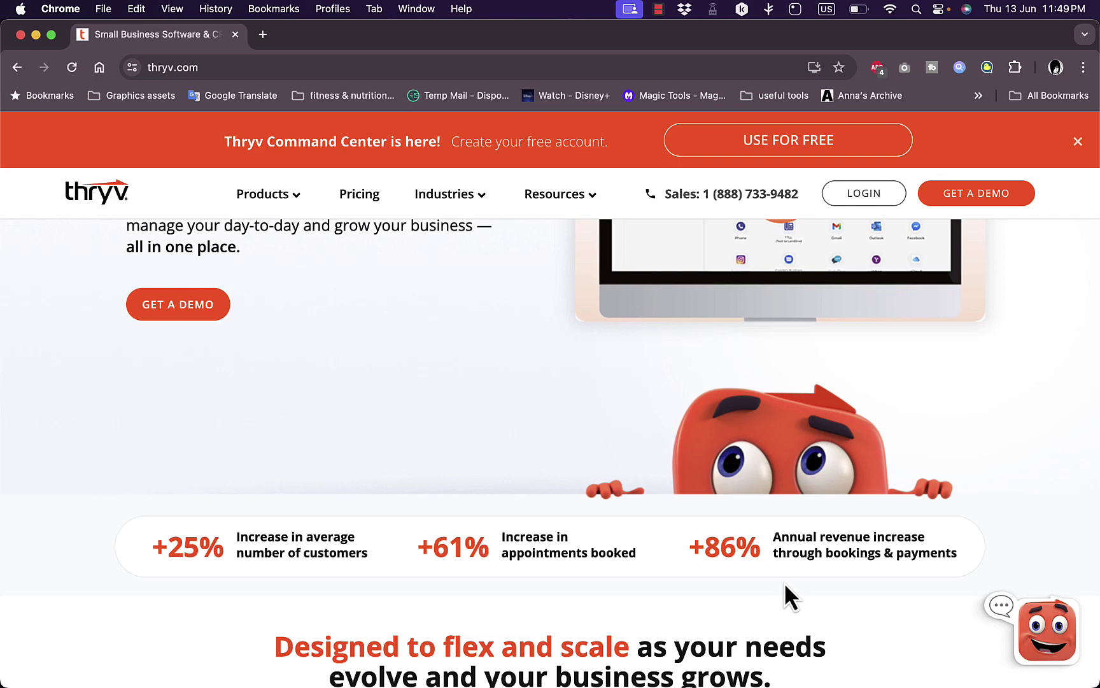
scroll(811, 551, down, 3)
scroll(811, 550, down, 3)
scroll(574, 429, down, 2)
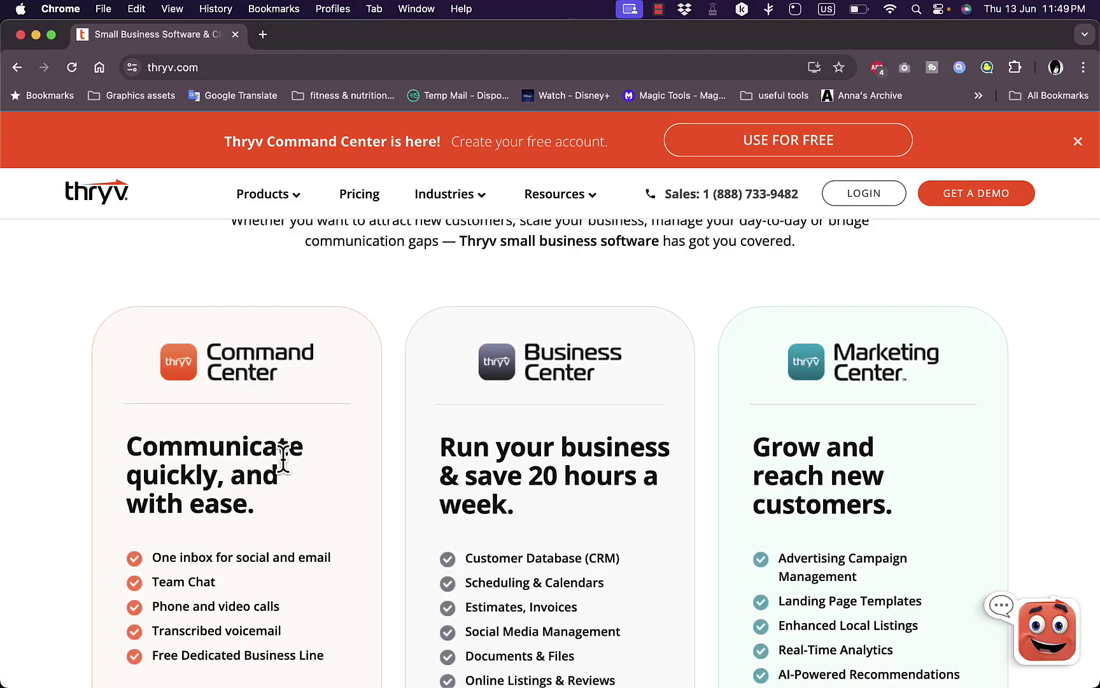
scroll(297, 455, down, 2)
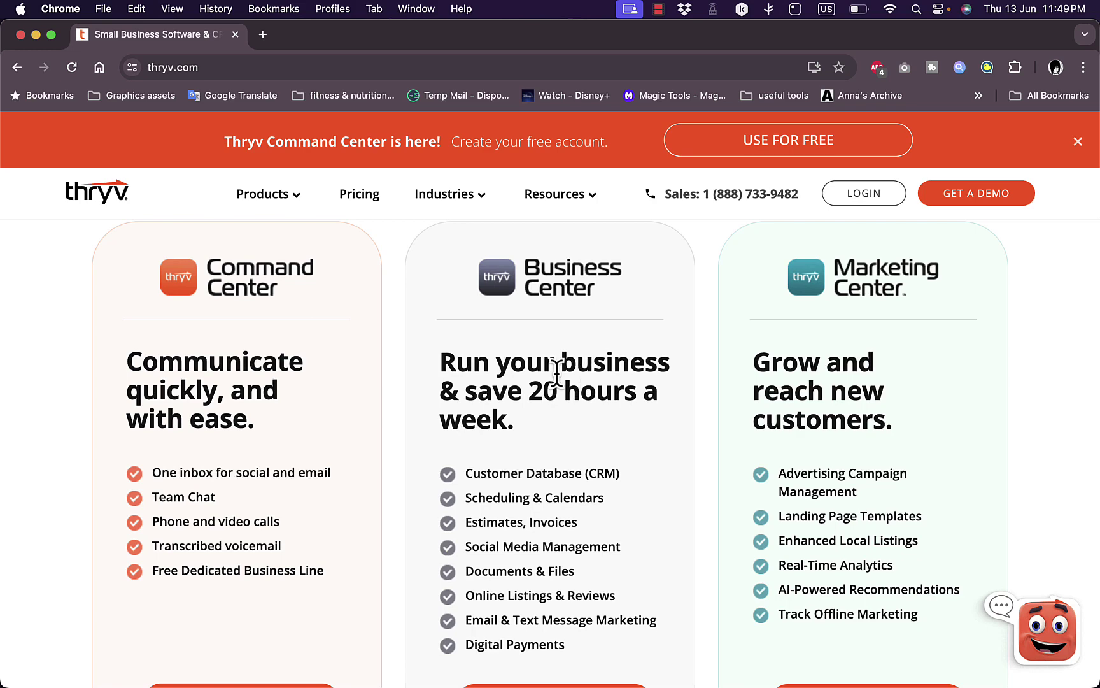
scroll(559, 400, down, 2)
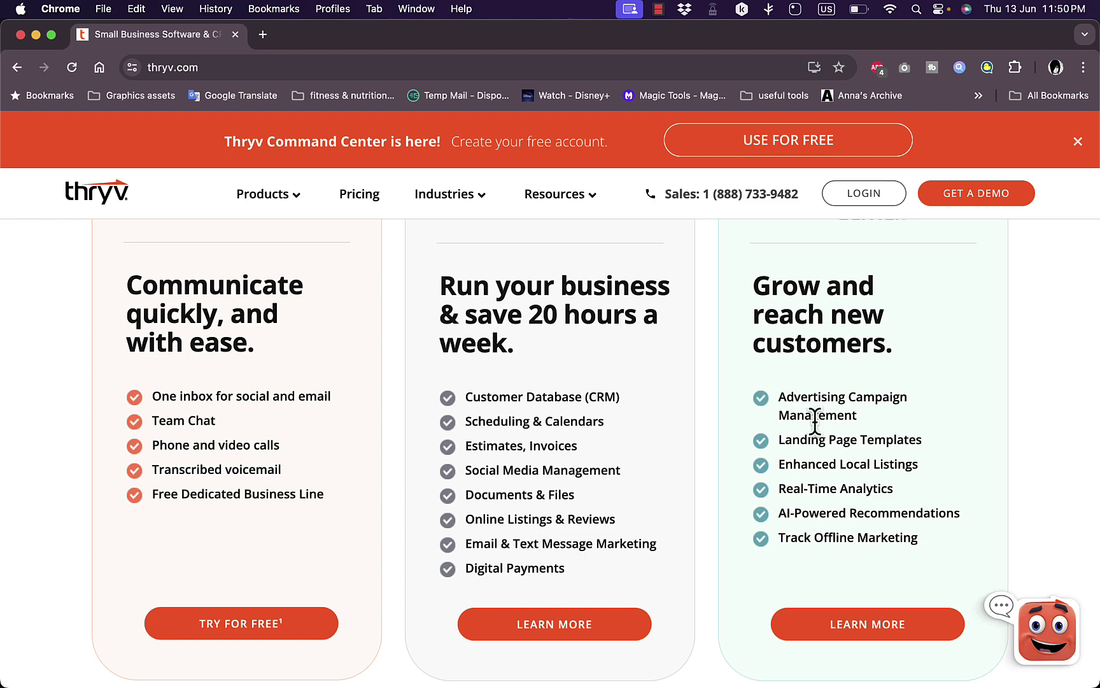
scroll(815, 419, up, 2)
scroll(815, 419, down, 2)
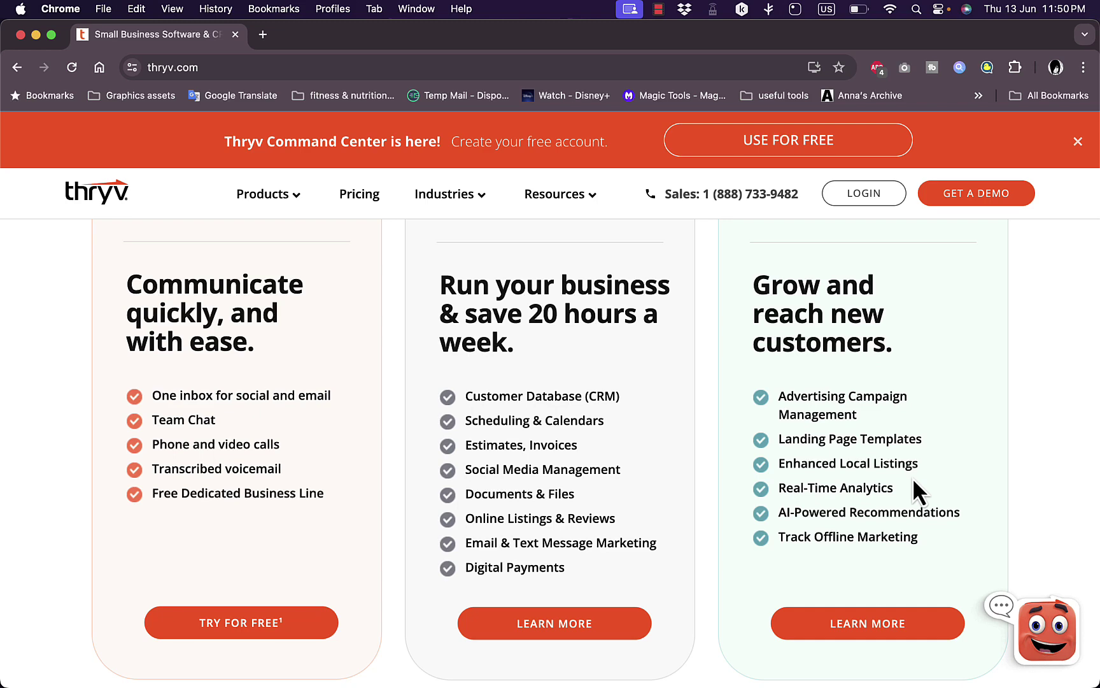
scroll(913, 479, down, 1)
scroll(912, 477, down, 7)
scroll(912, 477, up, 4)
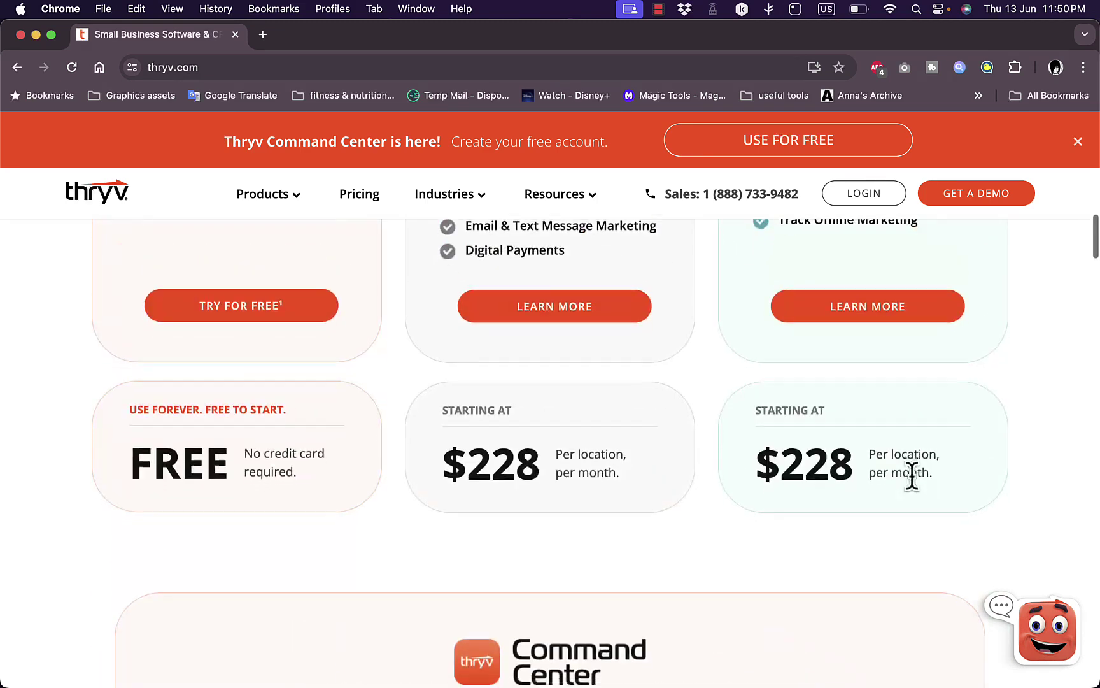
scroll(912, 477, down, 1)
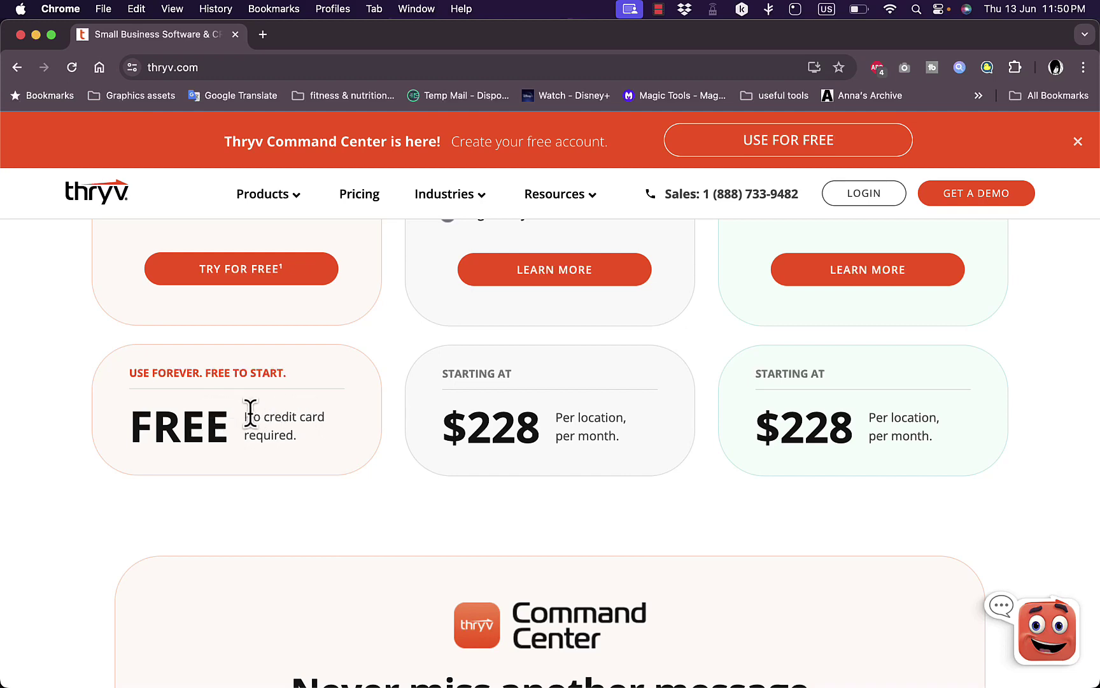
scroll(508, 427, up, 5)
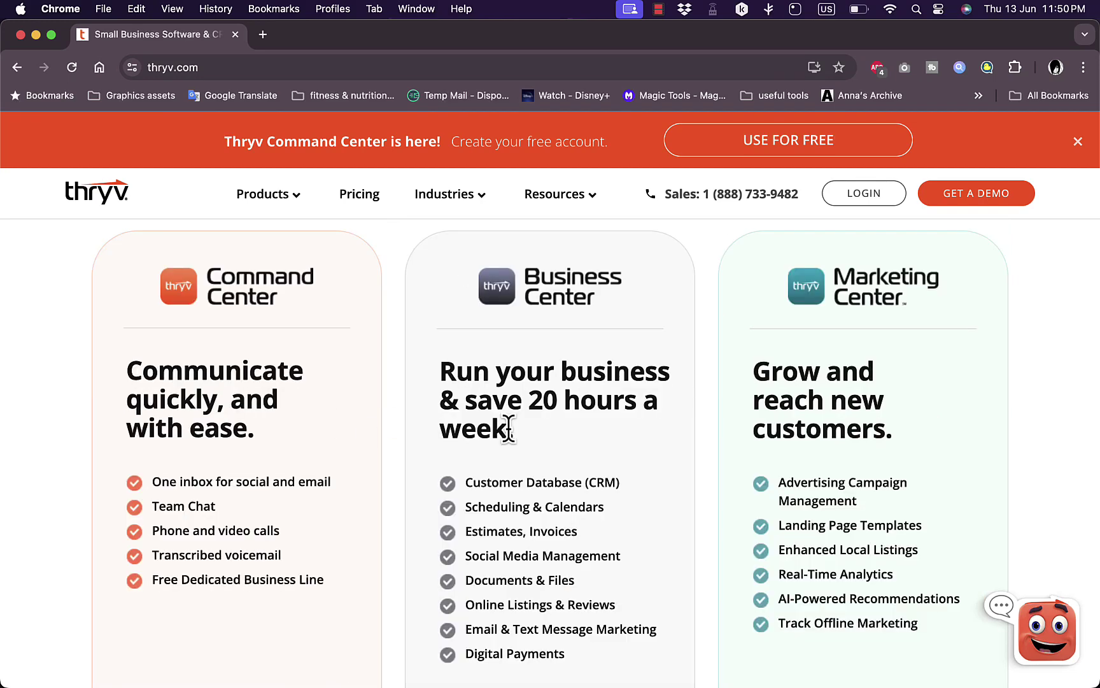
scroll(508, 428, down, 2)
scroll(508, 427, down, 2)
scroll(509, 428, down, 1)
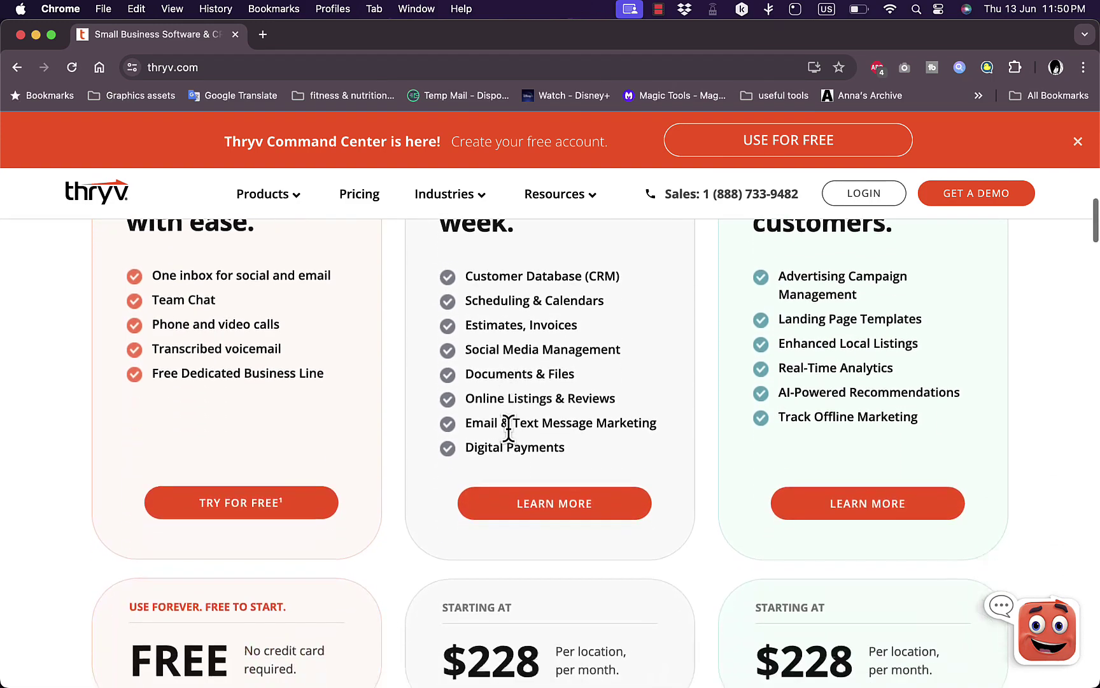
scroll(300, 596, up, 1)
scroll(300, 596, up, 1)
scroll(300, 596, down, 3)
scroll(299, 596, down, 2)
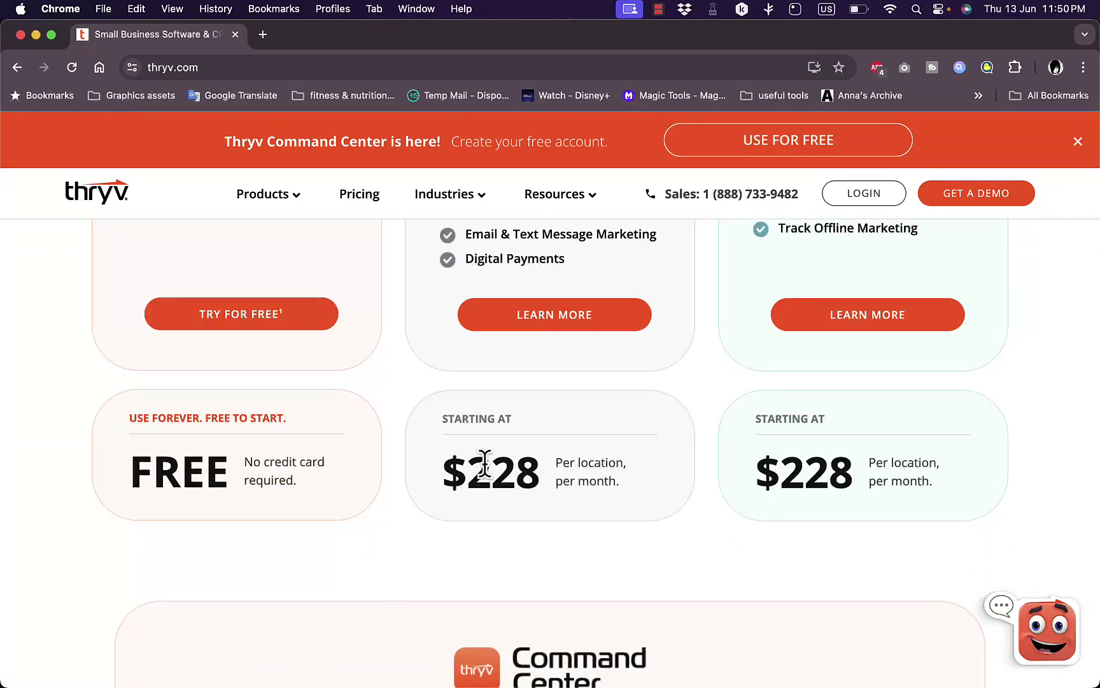
scroll(605, 472, up, 3)
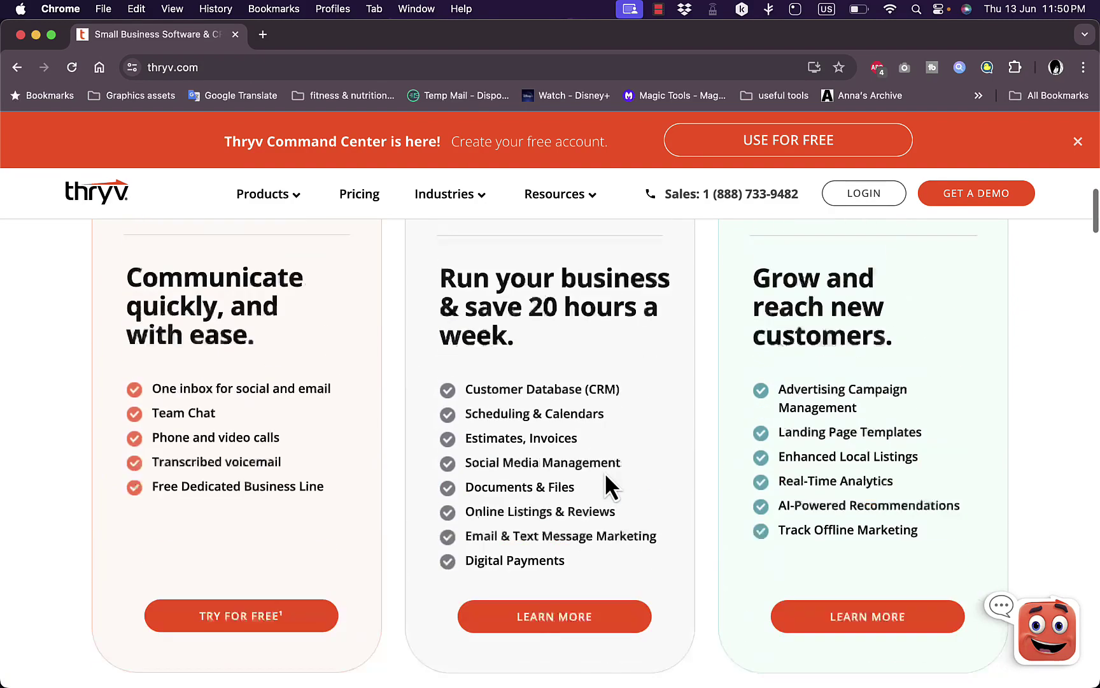
scroll(607, 478, down, 3)
scroll(607, 479, down, 2)
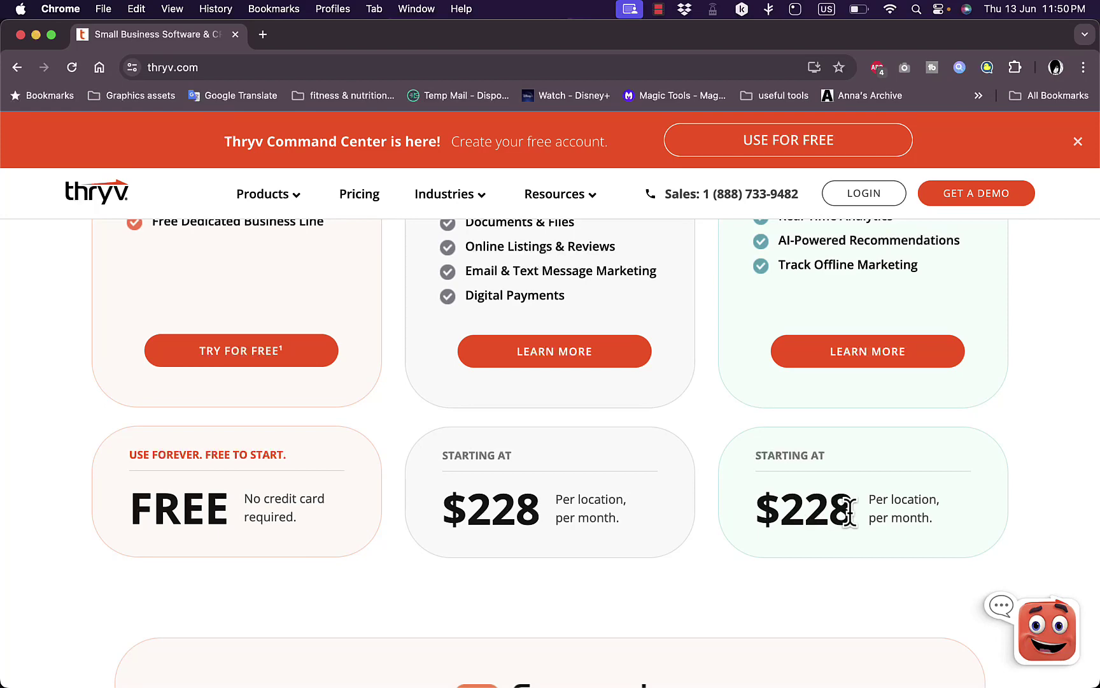
scroll(846, 507, down, 1)
scroll(718, 457, down, 4)
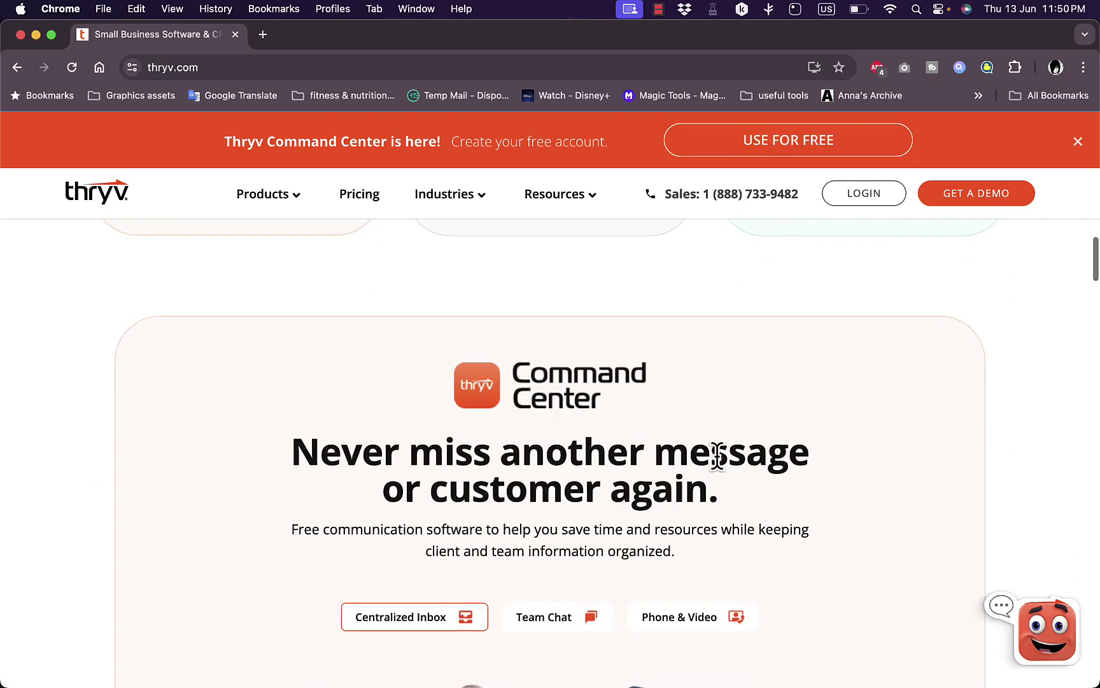
scroll(548, 363, down, 1)
scroll(548, 363, down, 1)
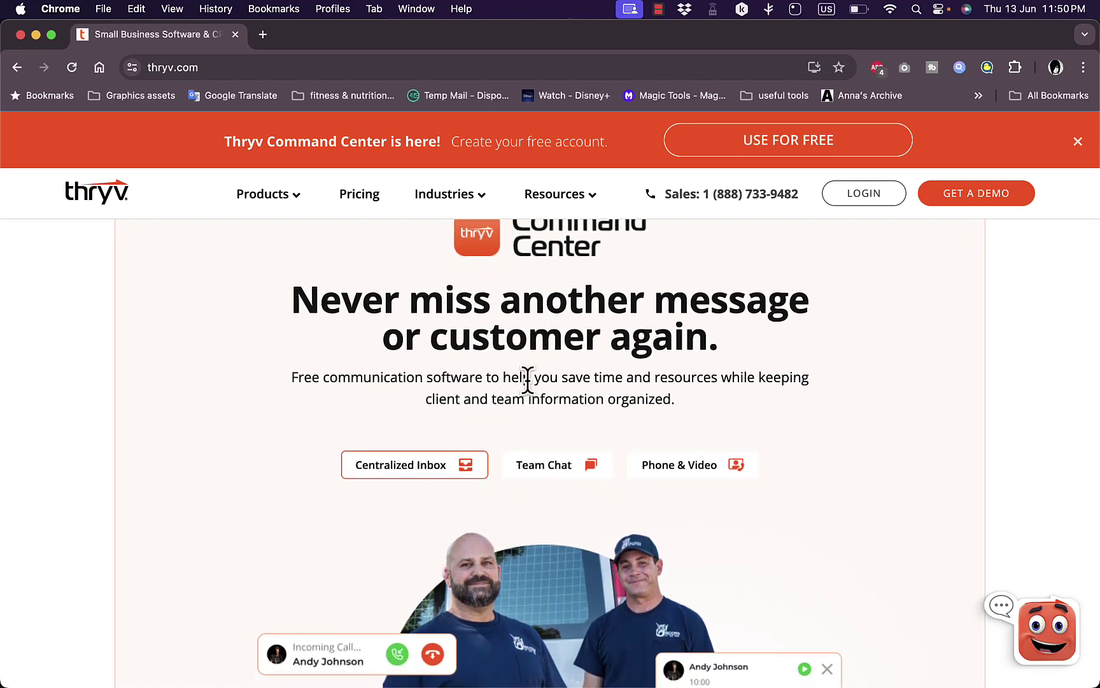
scroll(442, 376, down, 2)
scroll(442, 381, down, 1)
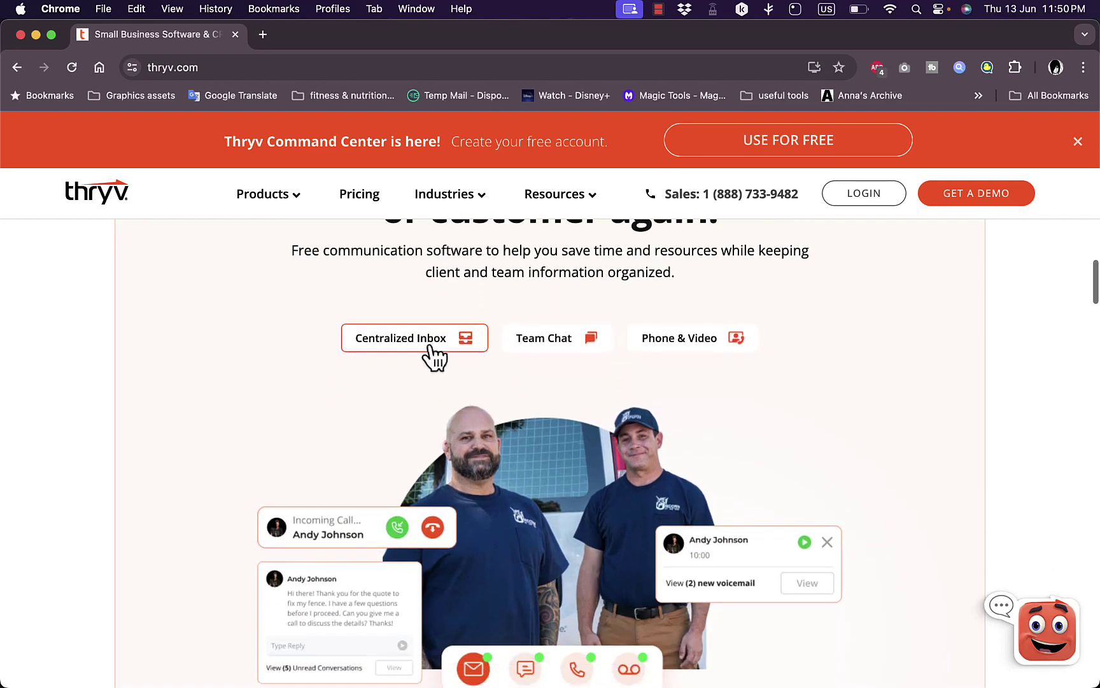
Switch the Command Center showcase from Team Chat to the Phone & Video feature.
click(544, 344)
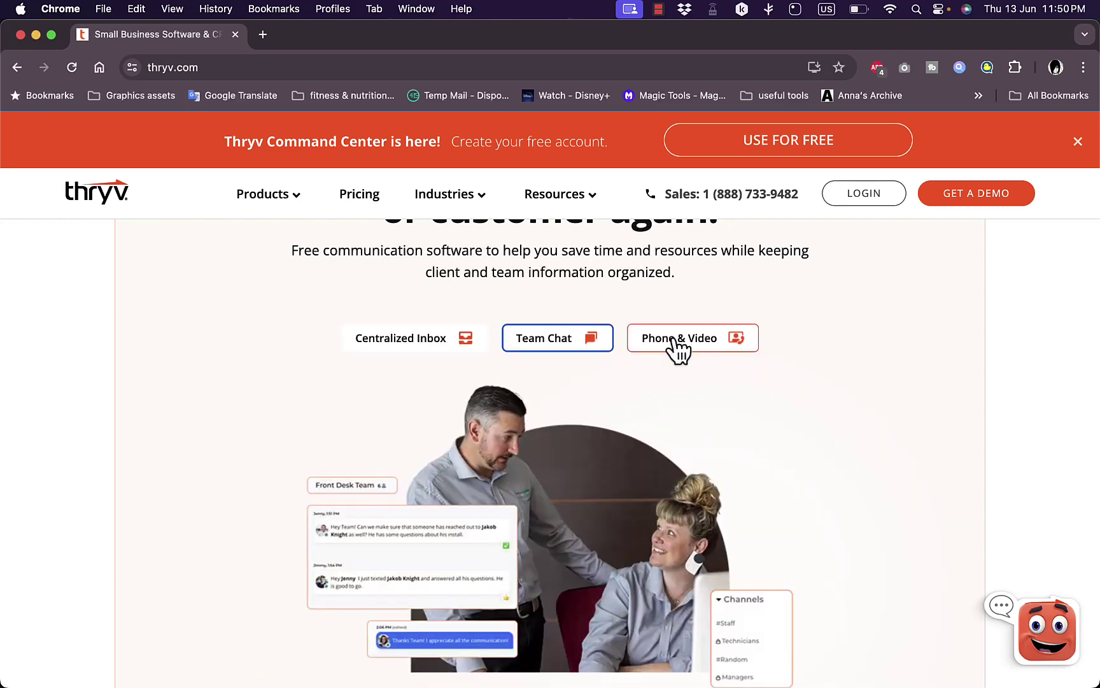
click(678, 344)
scroll(678, 349, down, 2)
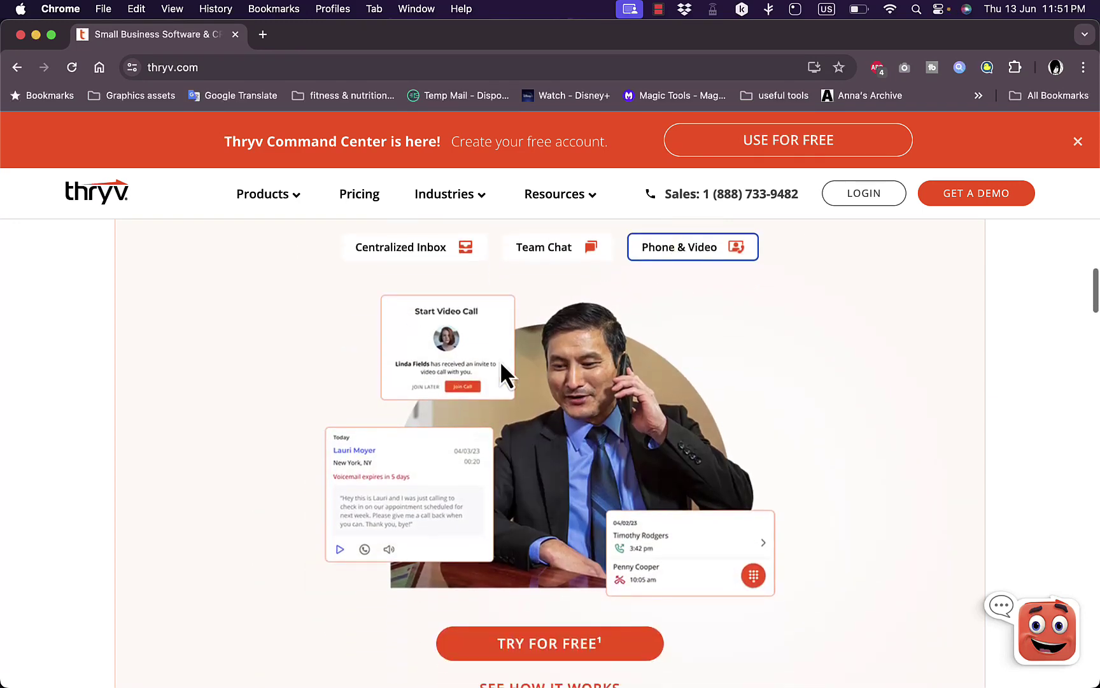
scroll(576, 462, down, 2)
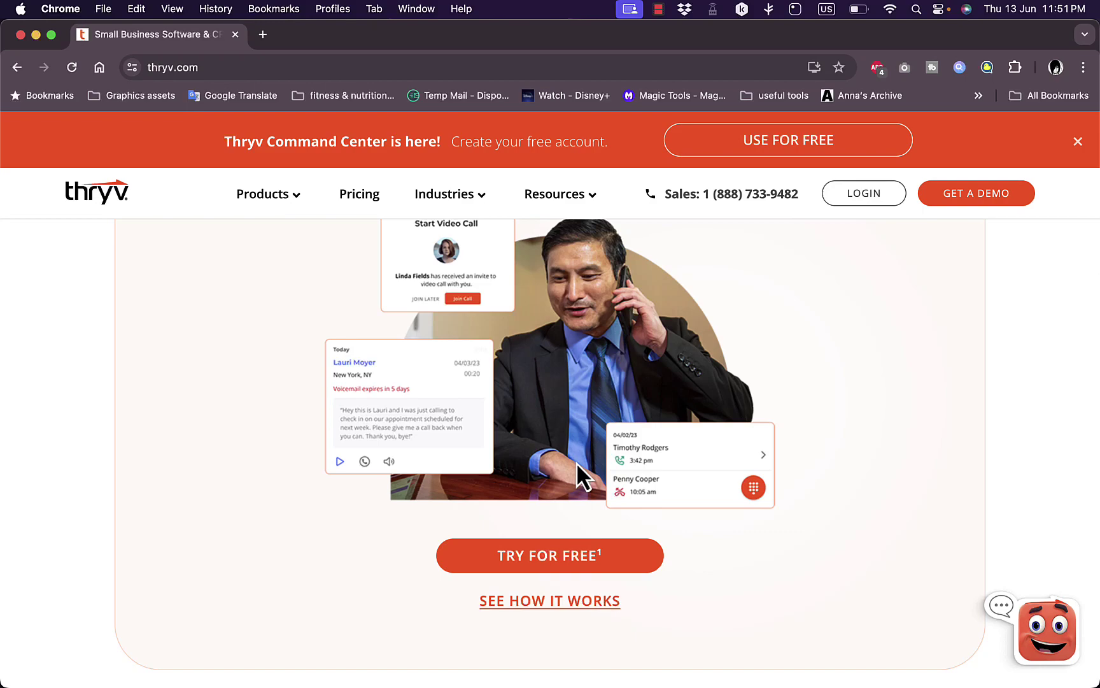
scroll(577, 463, up, 2)
scroll(576, 462, down, 3)
scroll(576, 463, down, 5)
scroll(576, 462, up, 10)
scroll(576, 462, down, 4)
scroll(576, 462, down, 5)
scroll(576, 463, down, 1)
scroll(576, 463, up, 5)
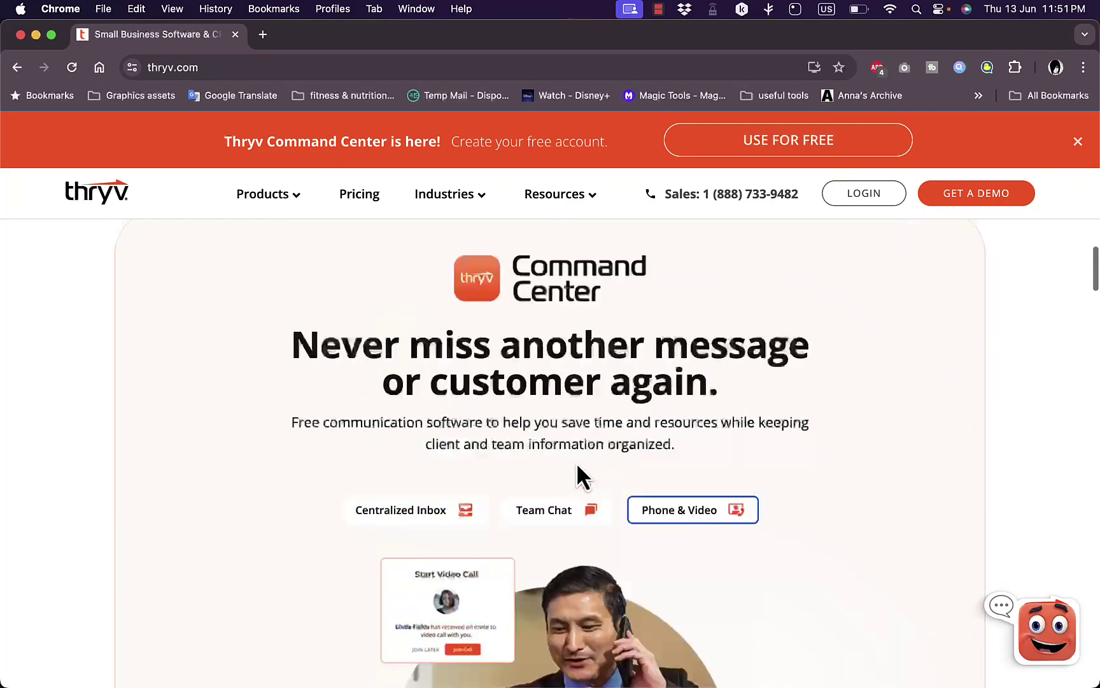
scroll(576, 462, down, 3)
scroll(576, 462, down, 5)
scroll(576, 462, down, 1)
scroll(576, 463, down, 4)
scroll(576, 462, down, 5)
scroll(577, 462, down, 2)
scroll(577, 462, down, 3)
scroll(577, 461, up, 2)
scroll(576, 463, down, 8)
scroll(575, 463, down, 2)
scroll(576, 462, down, 5)
scroll(583, 473, down, 5)
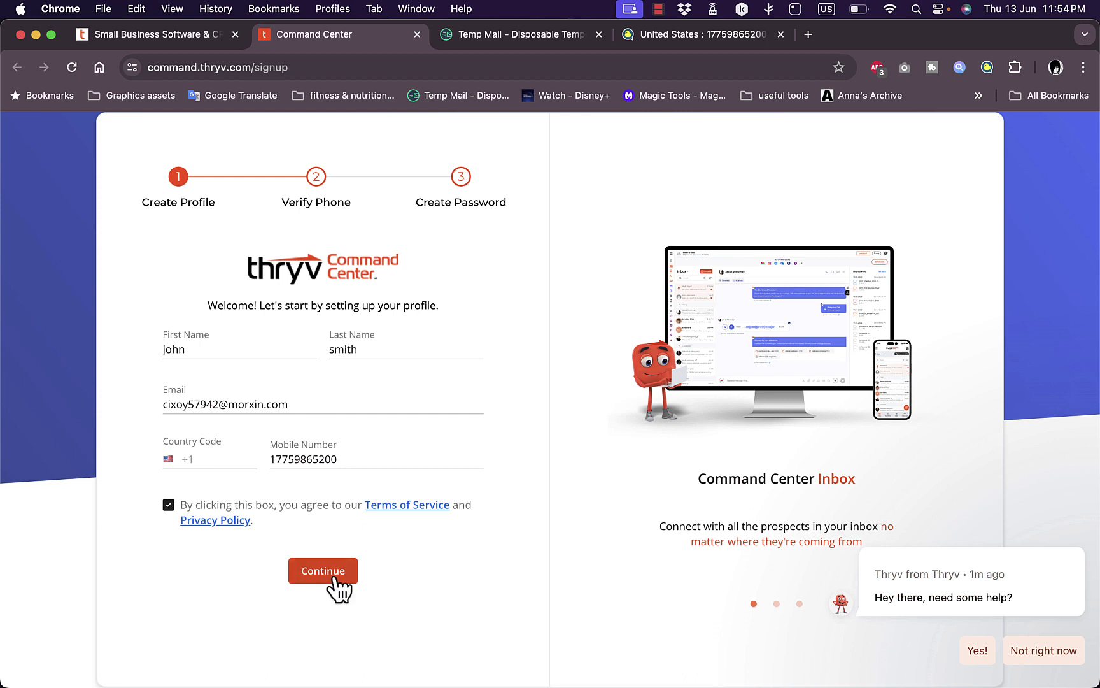
Resubmit the signup profile after deleting the extra leading 1 from the mobile number.
click(341, 590)
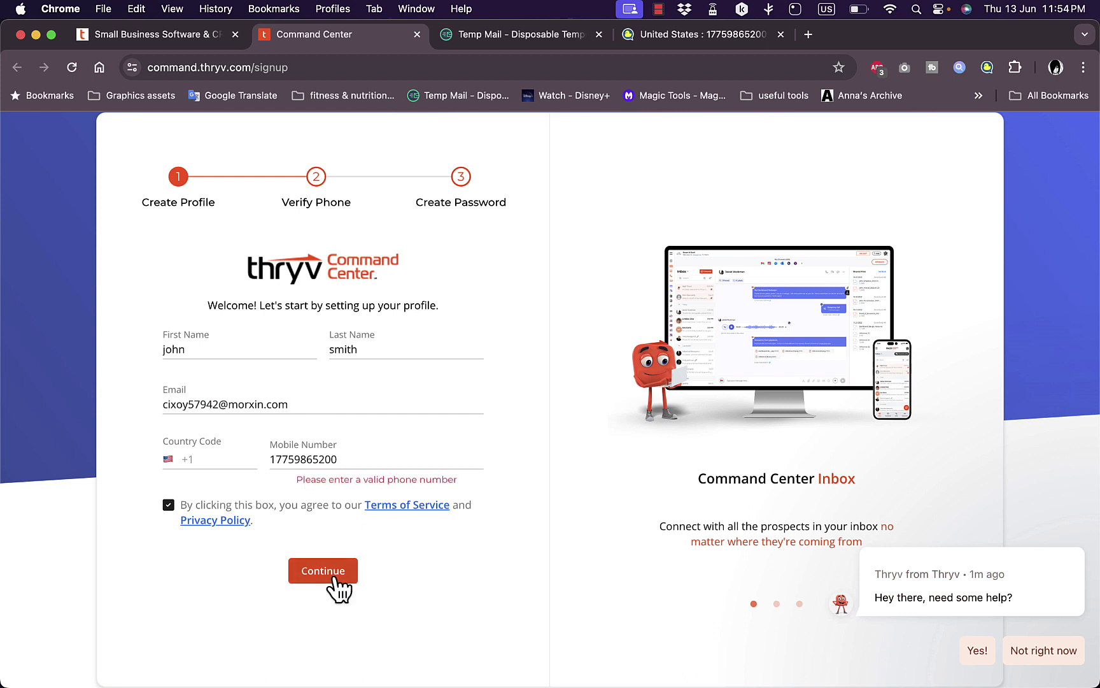
click(275, 460)
key(BackSpace)
click(318, 577)
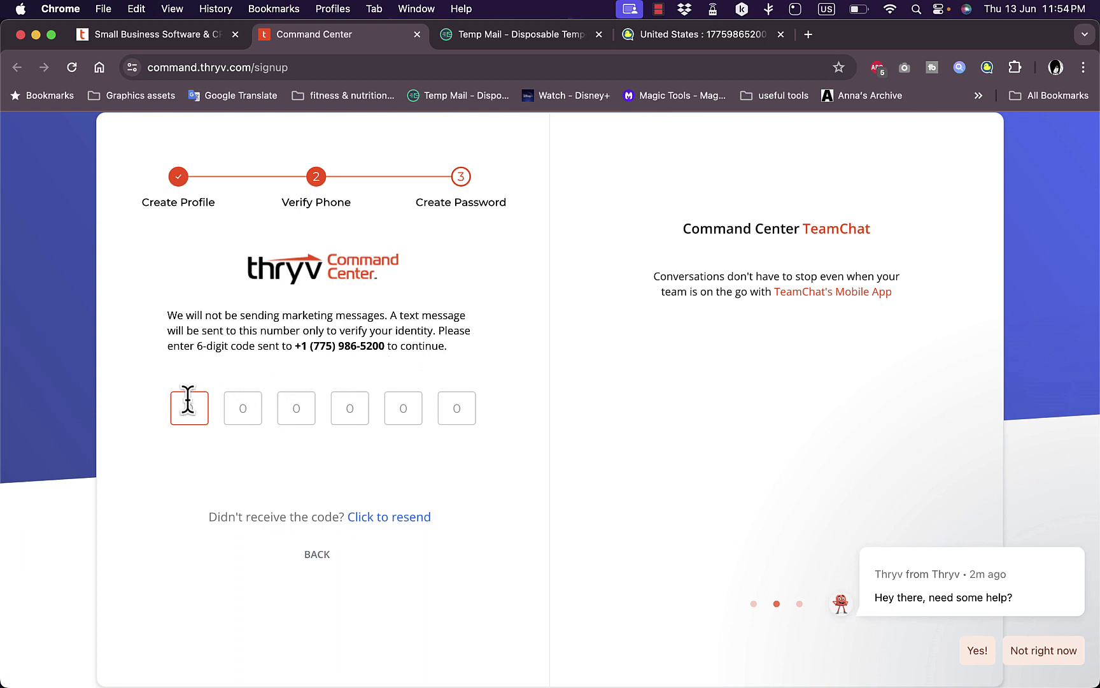
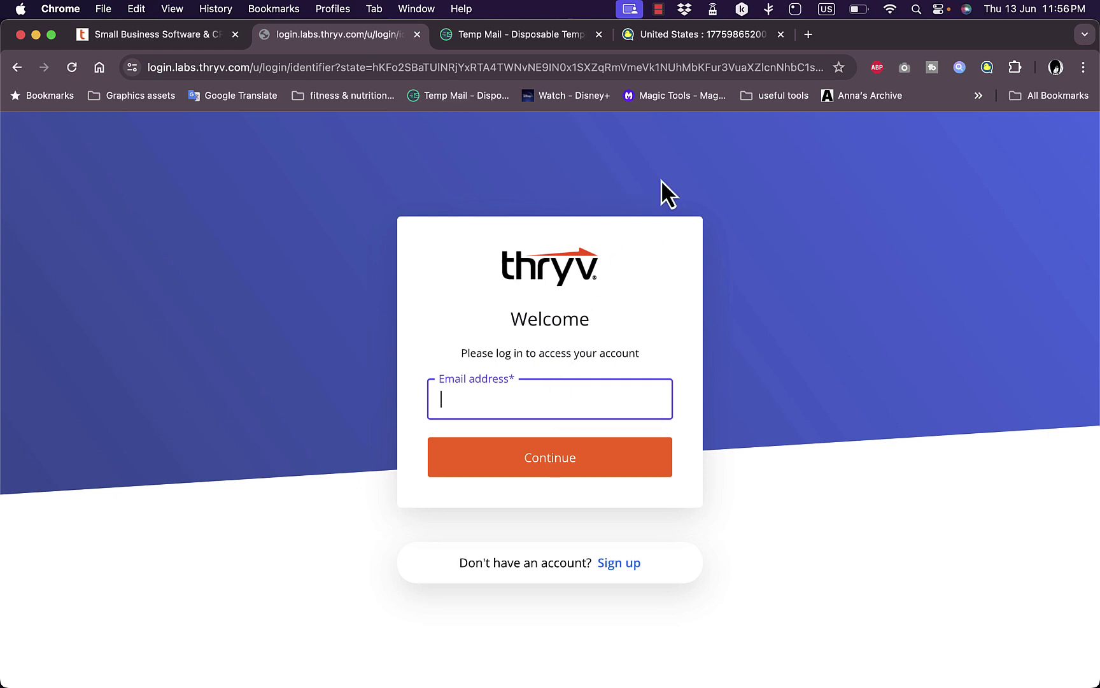
Log in with the email and pasted account password to reach the Inbox welcome page.
click(551, 458)
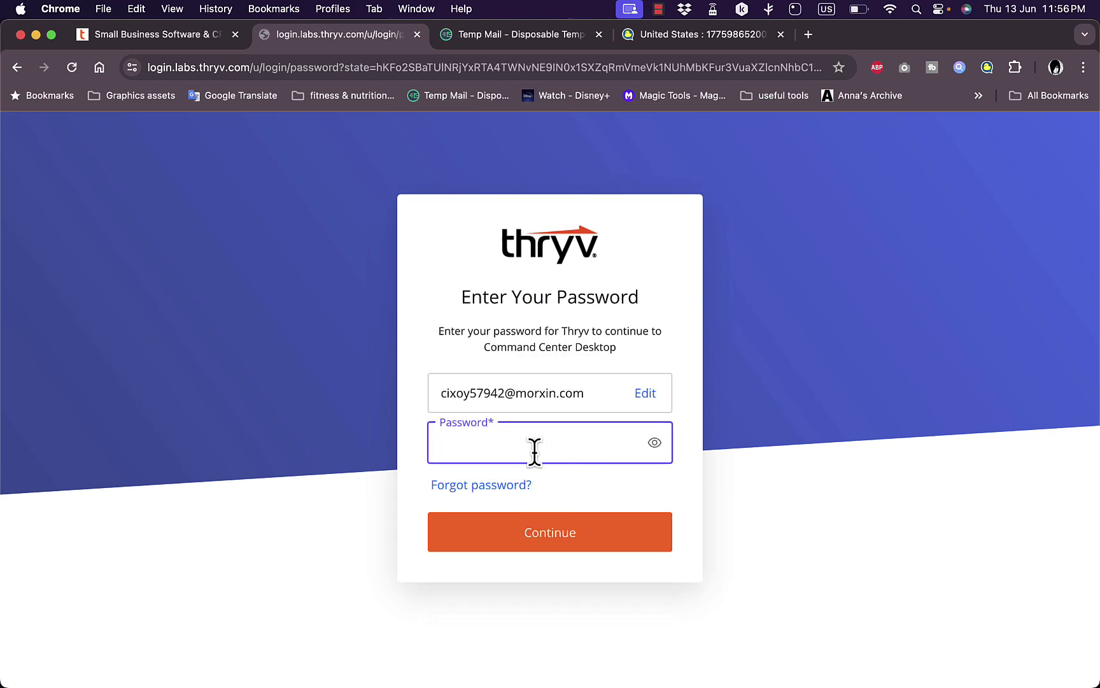
key(super+v)
key(Return)
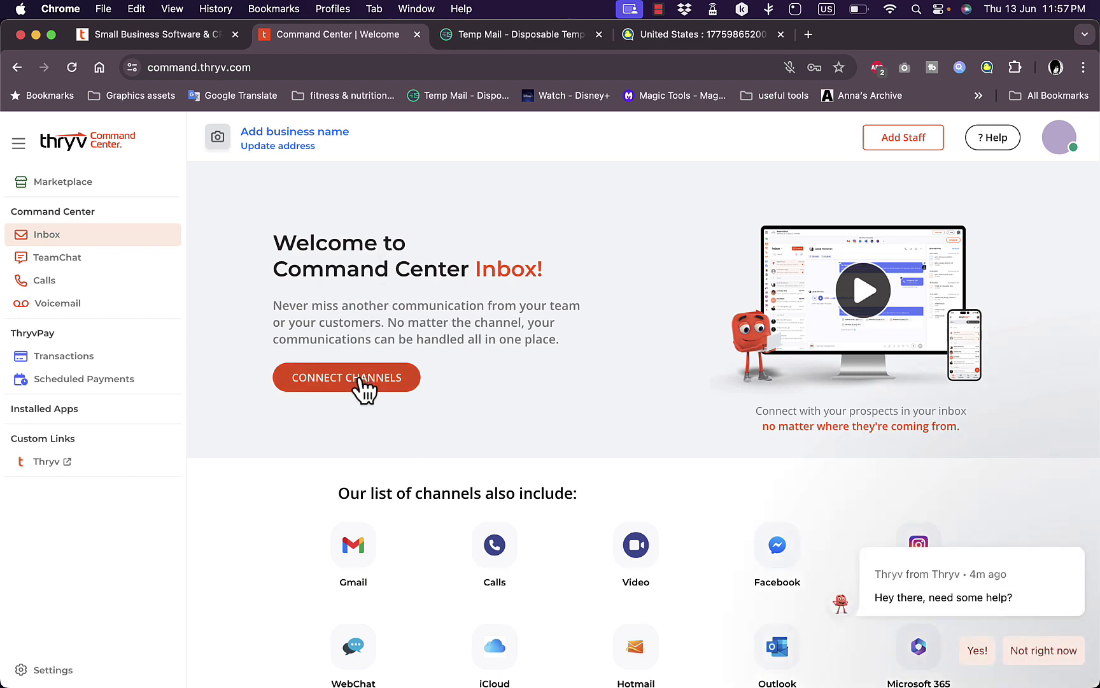
Browse the Connect Channels list, close it without connecting any, and go to TeamChat.
click(365, 389)
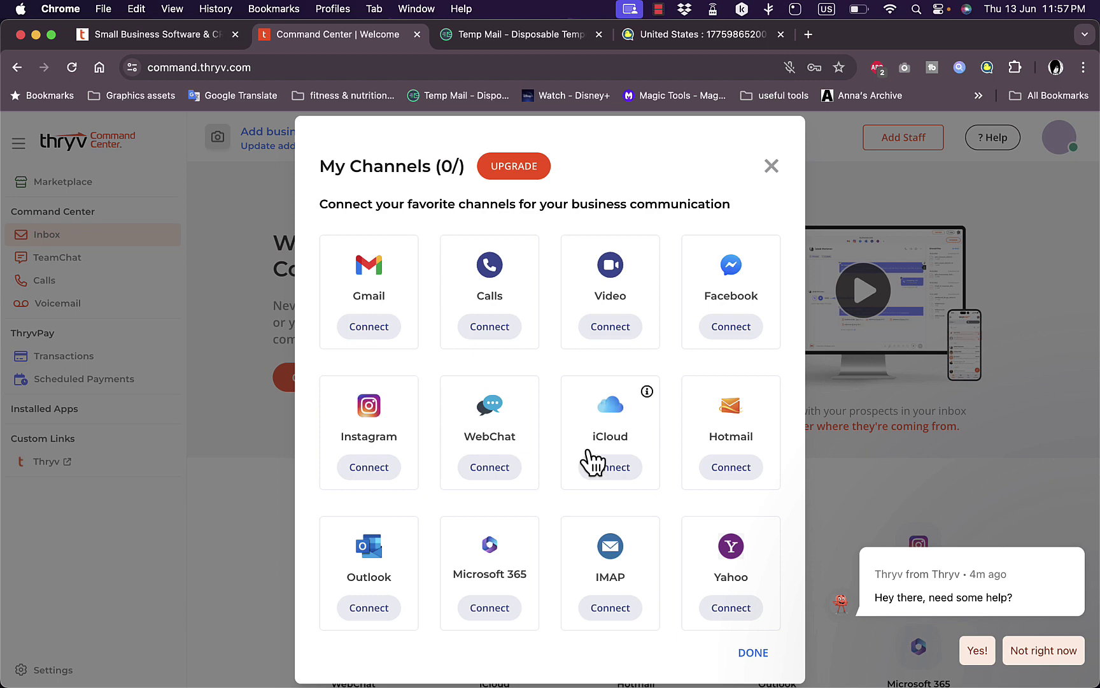
click(753, 654)
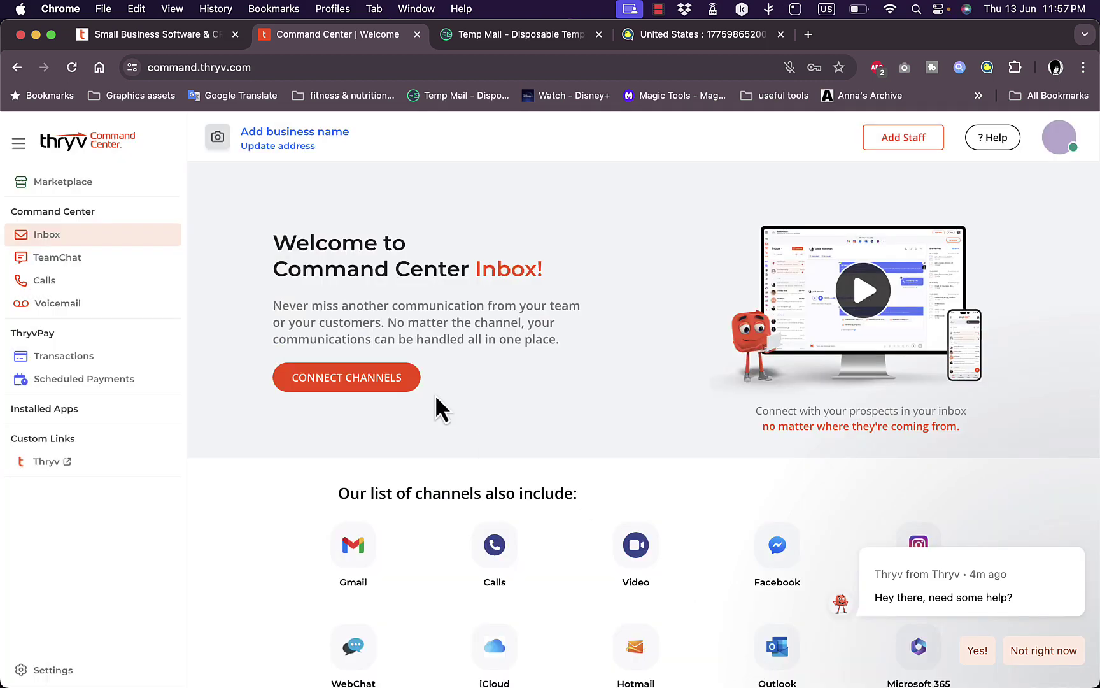
scroll(402, 384, down, 3)
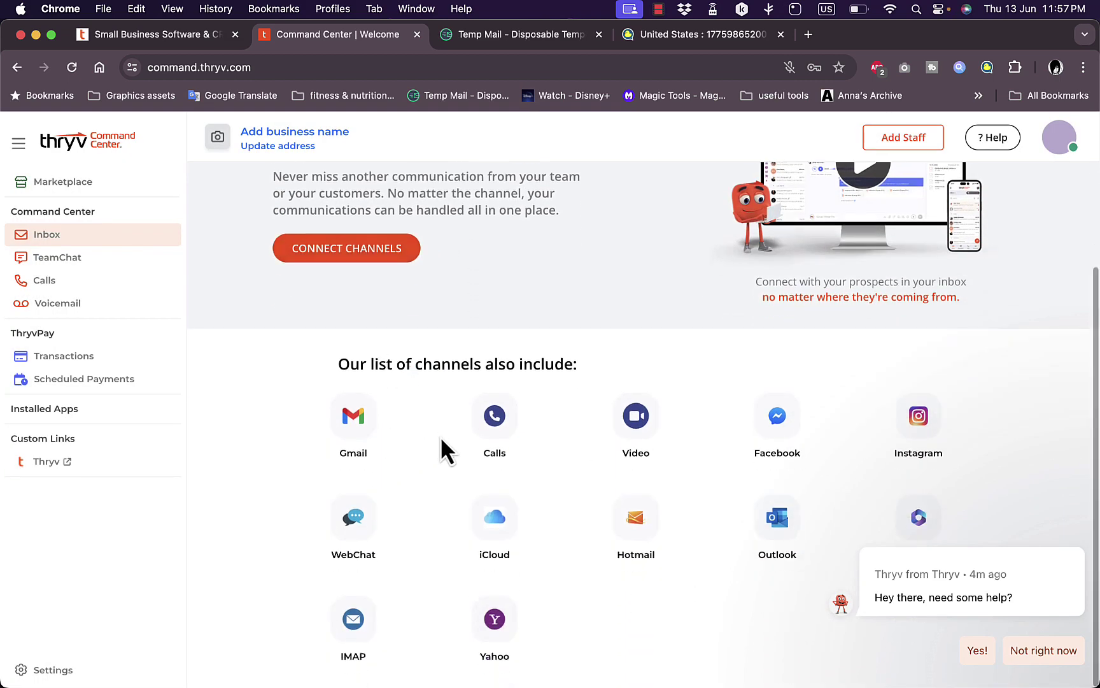
scroll(516, 447, up, 3)
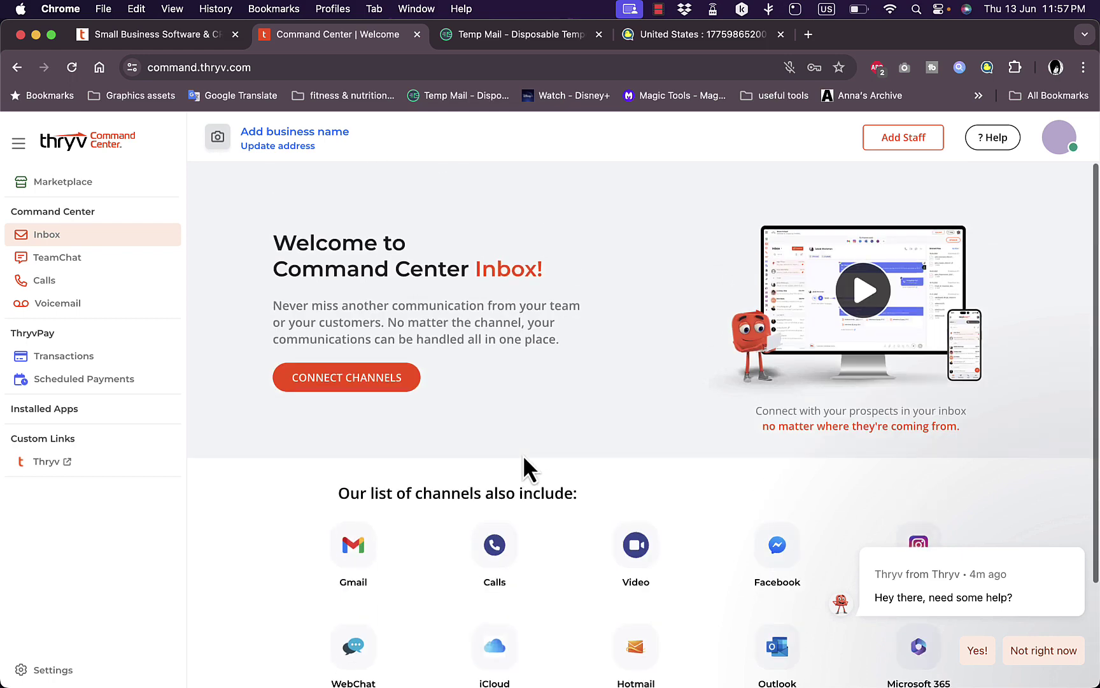
click(74, 267)
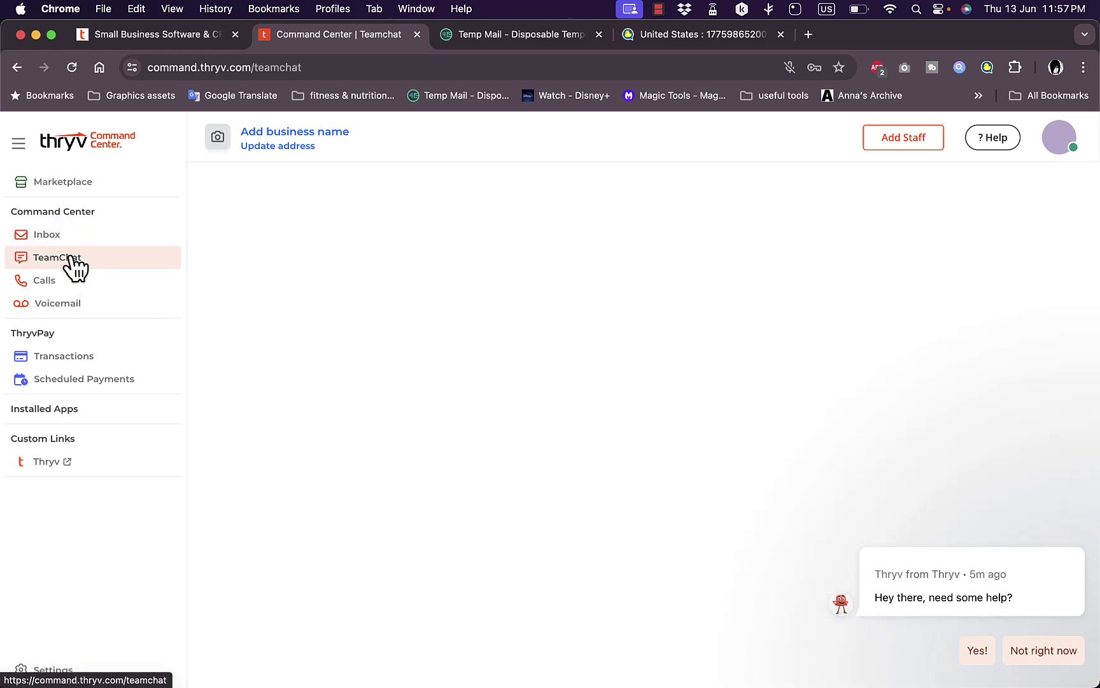
Visit the Calls page and refresh the app after its error dialog.
click(43, 283)
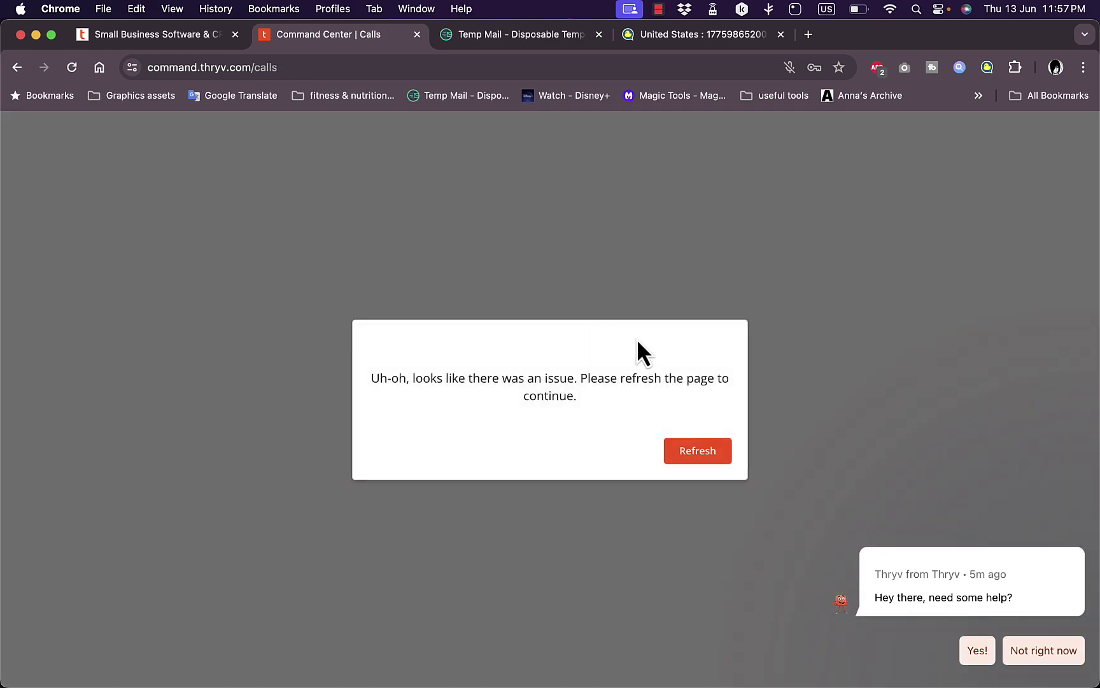
click(697, 451)
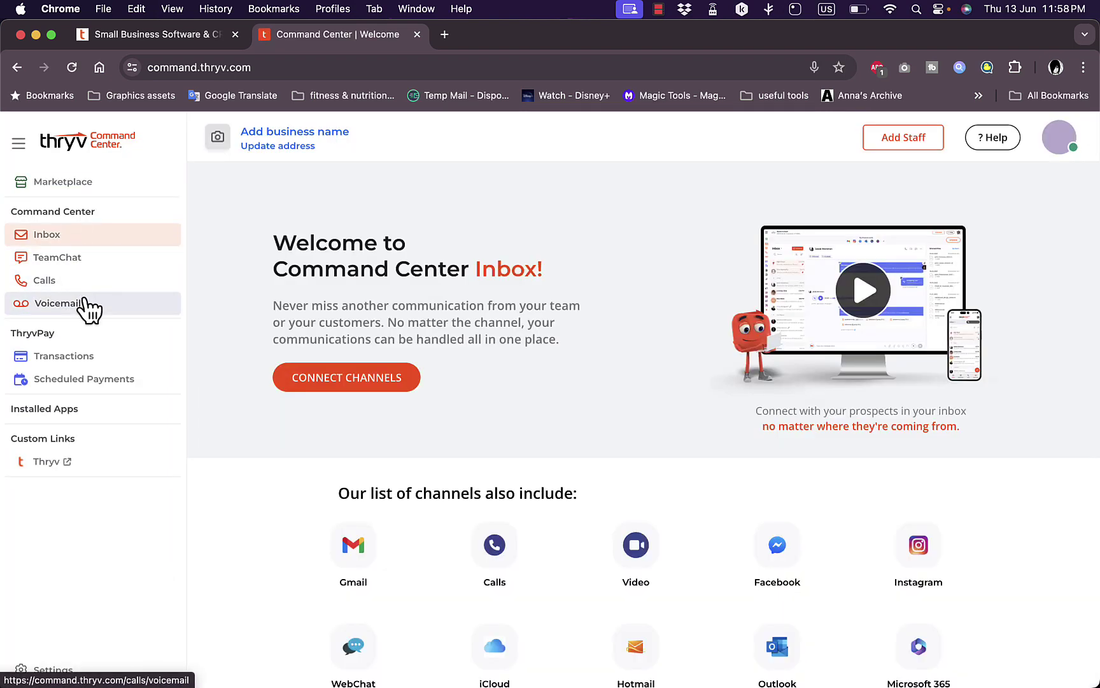
Review the Transactions ThryvPay features and move to the Scheduled Payments page.
click(93, 369)
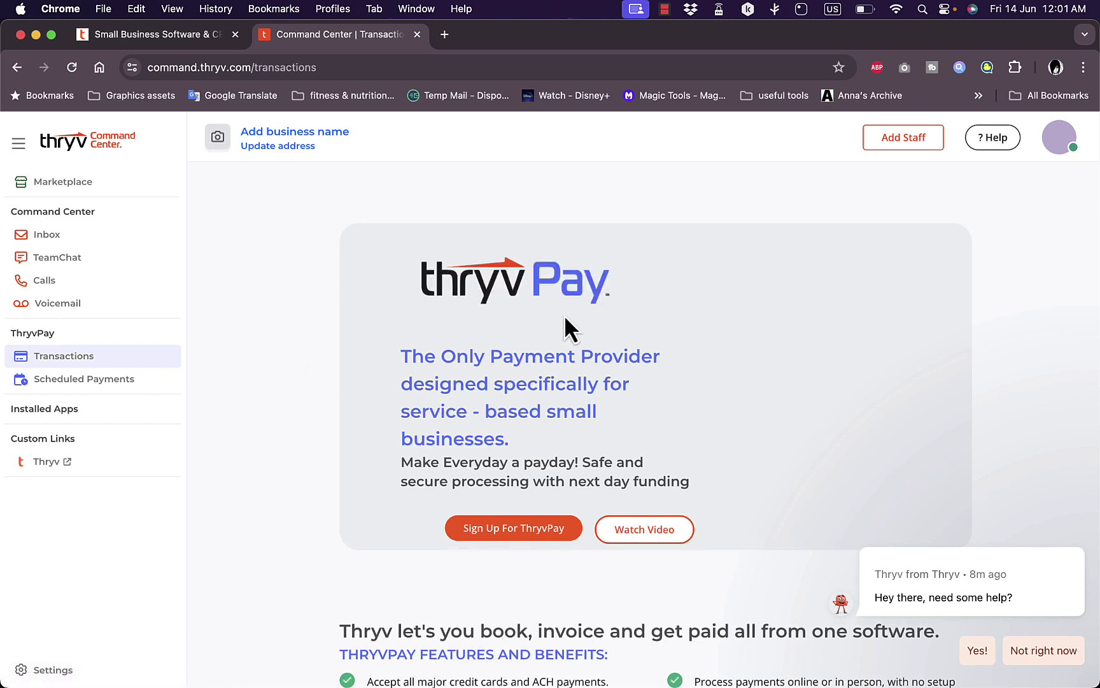
scroll(569, 396, down, 1)
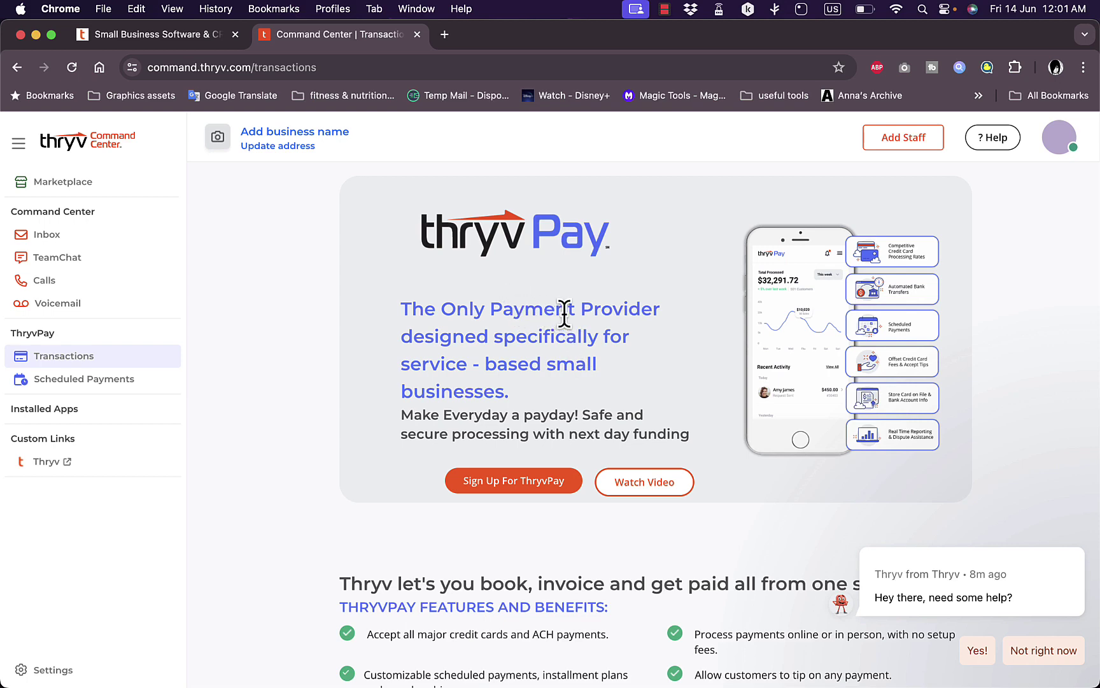
scroll(572, 331, down, 4)
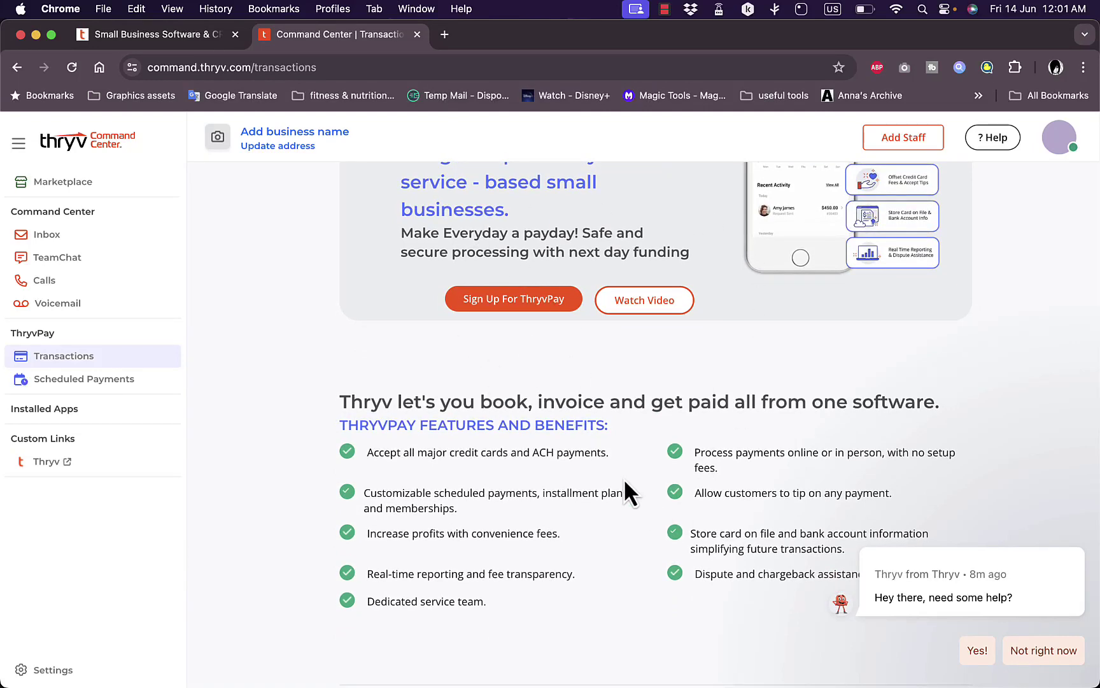
scroll(567, 482, down, 2)
scroll(557, 456, down, 2)
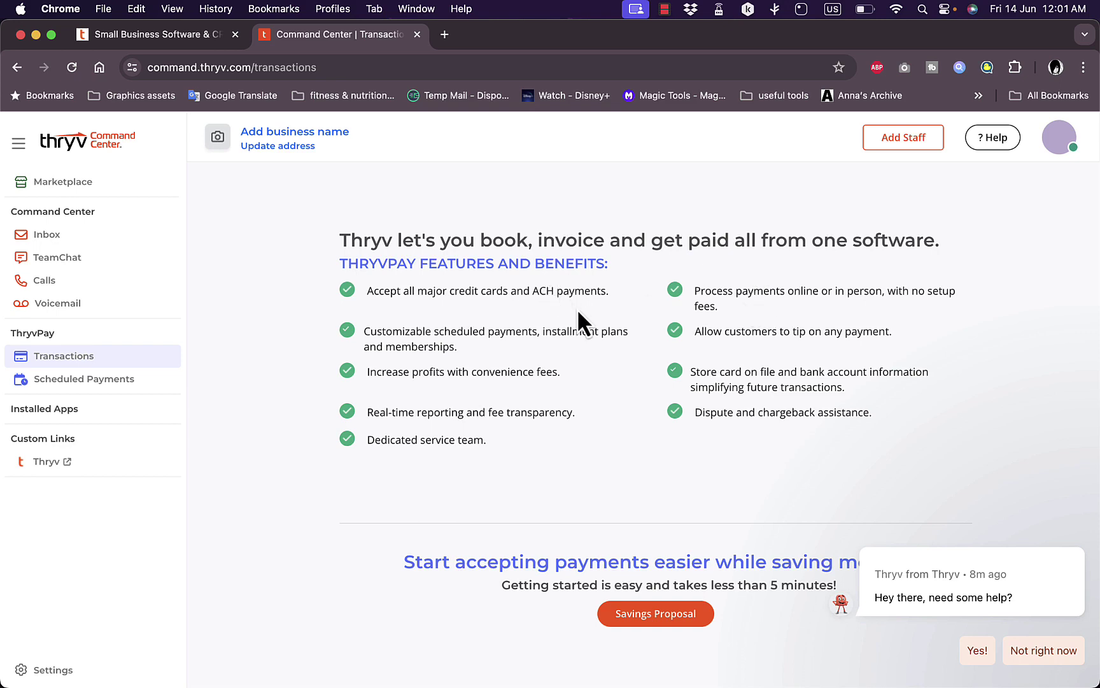
scroll(577, 308, up, 1)
click(133, 382)
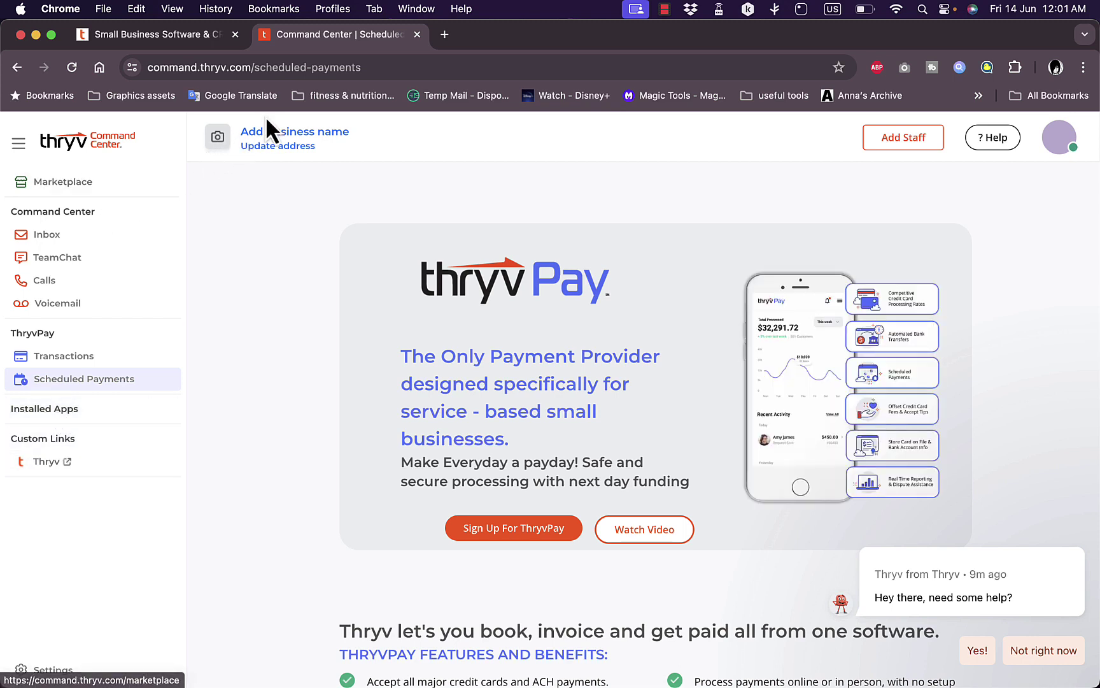
Save the business name howtosimple and bring up the Update address form.
click(293, 136)
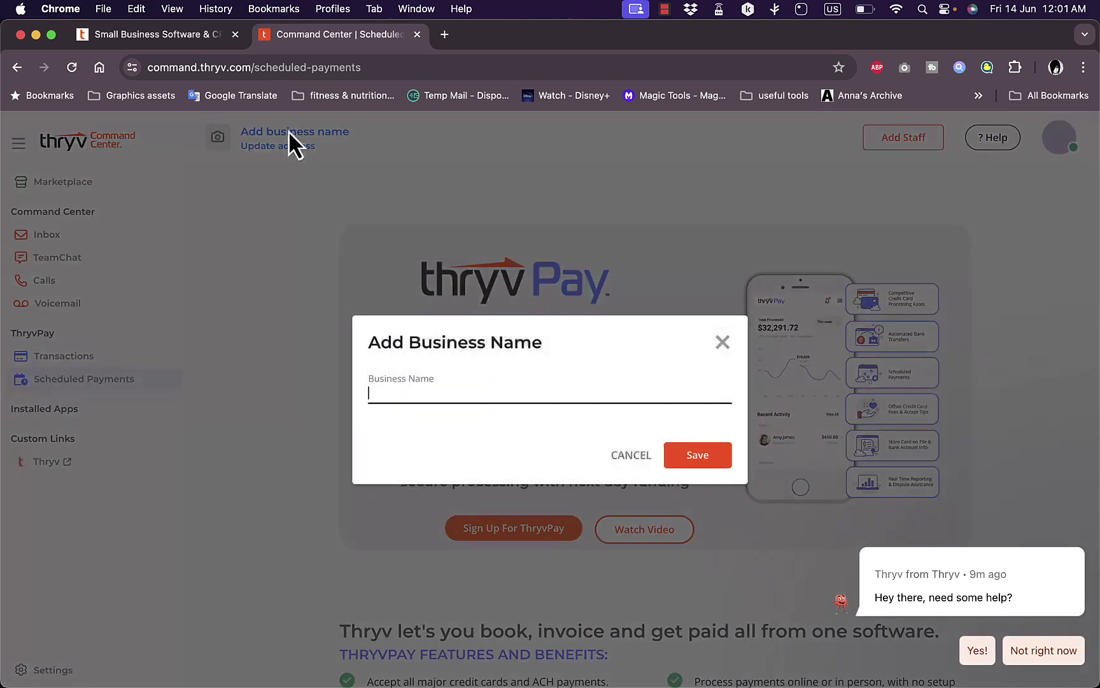
text(h)
text(le)
click(698, 456)
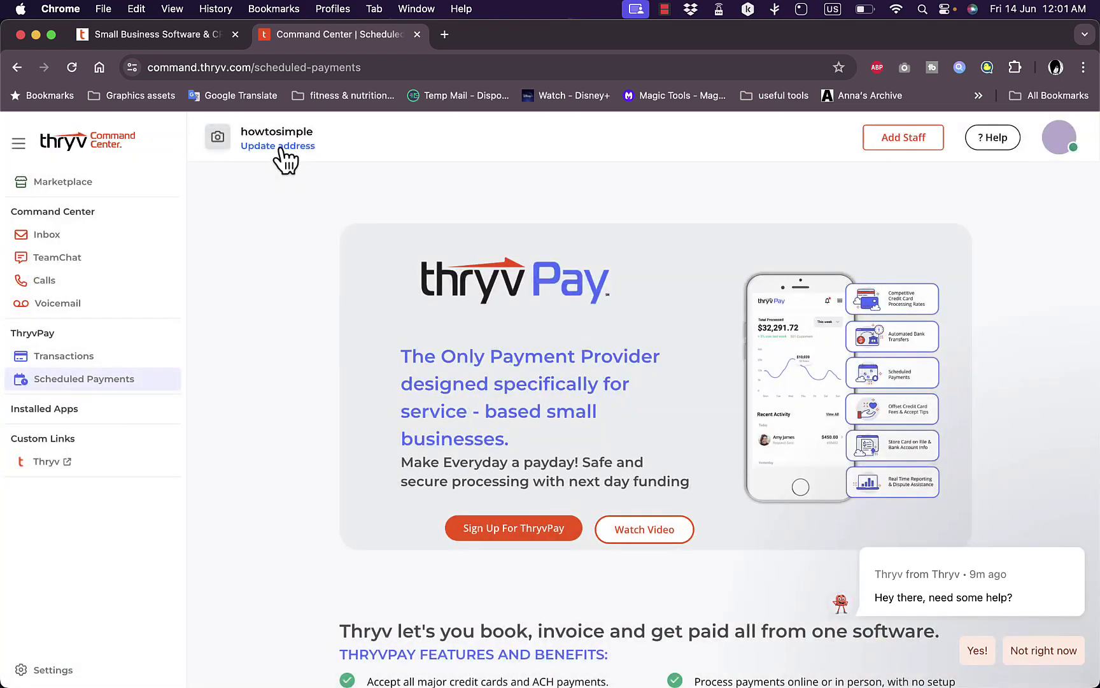
click(279, 148)
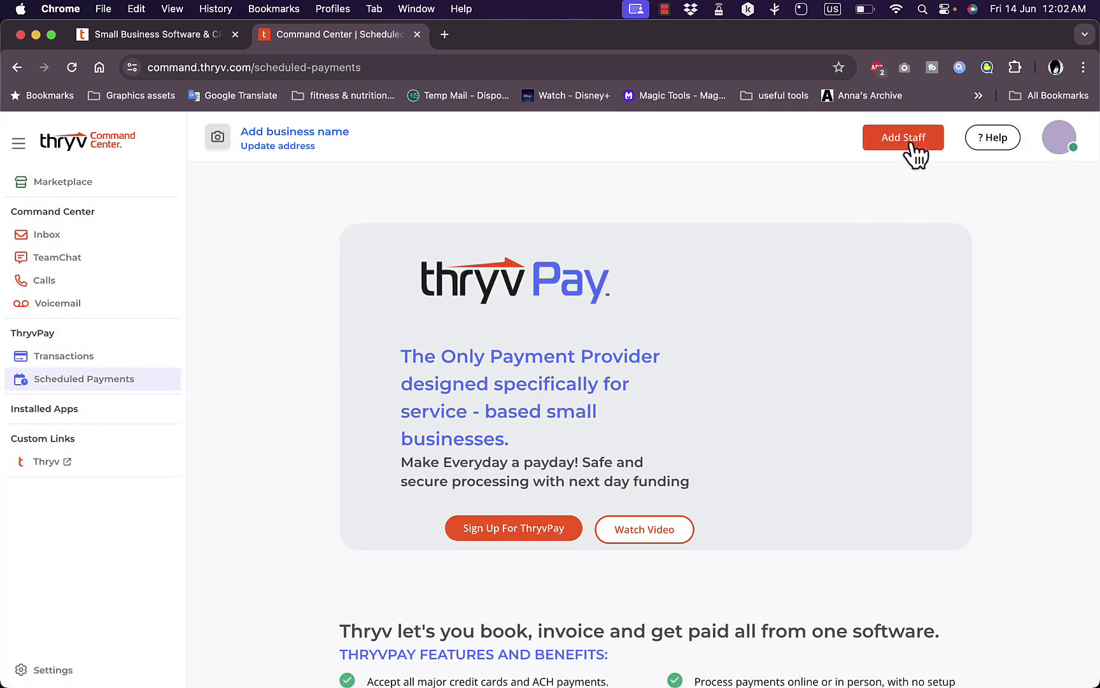
Browse the Marketplace listings and check its Filter by categories dropdown.
click(75, 191)
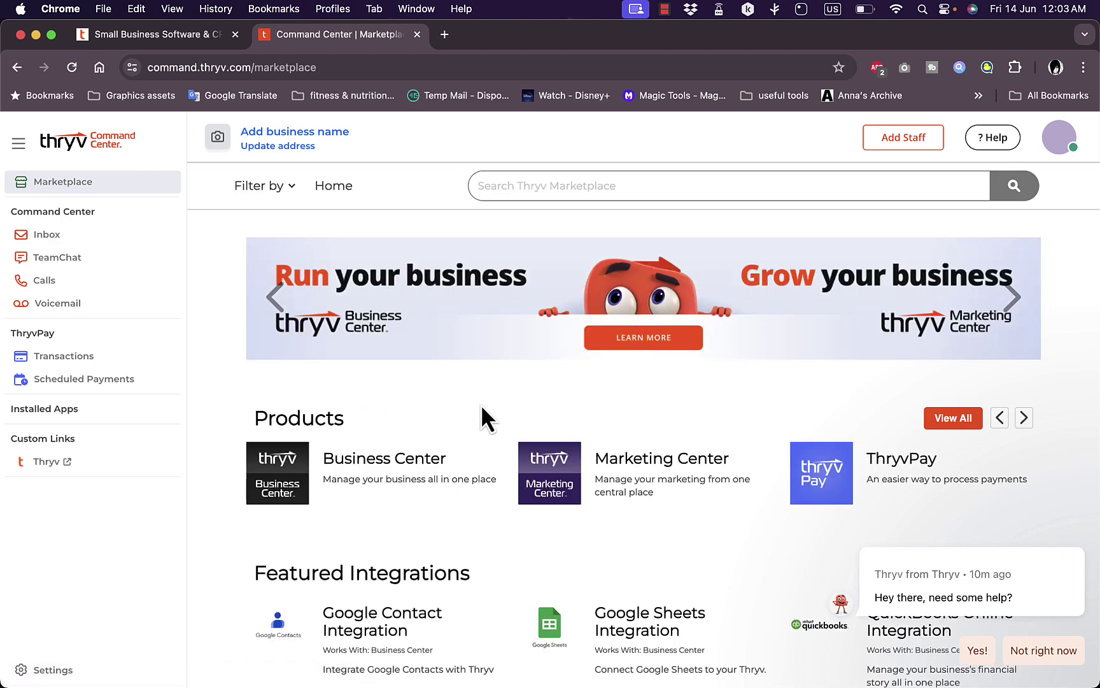
scroll(637, 429, down, 5)
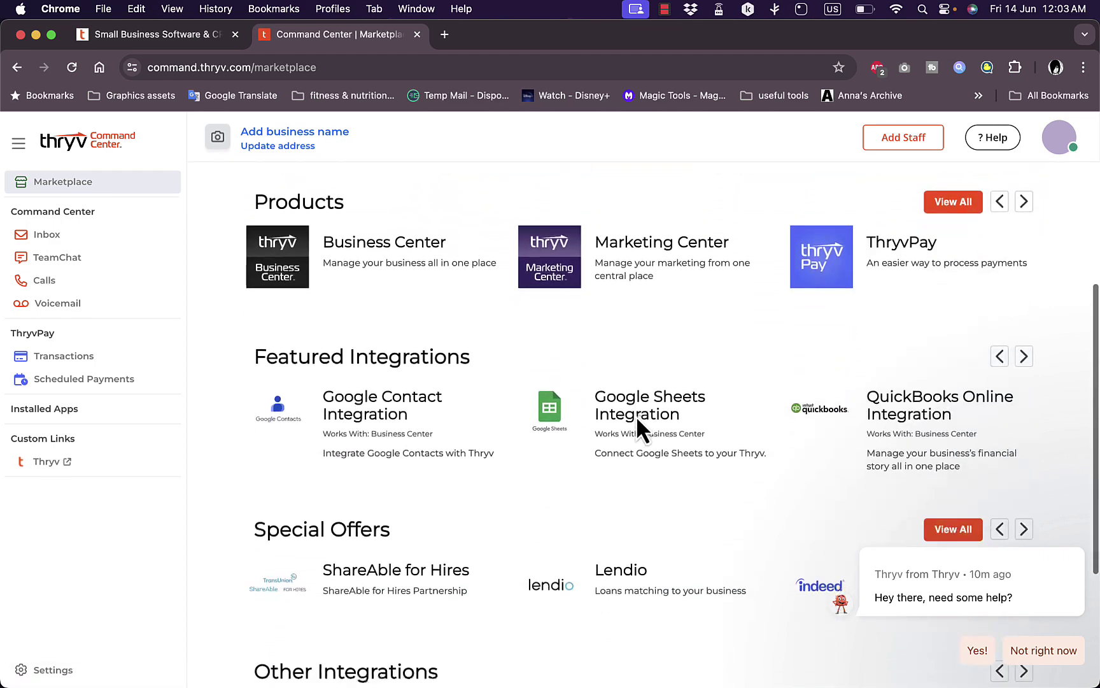
scroll(640, 400, down, 5)
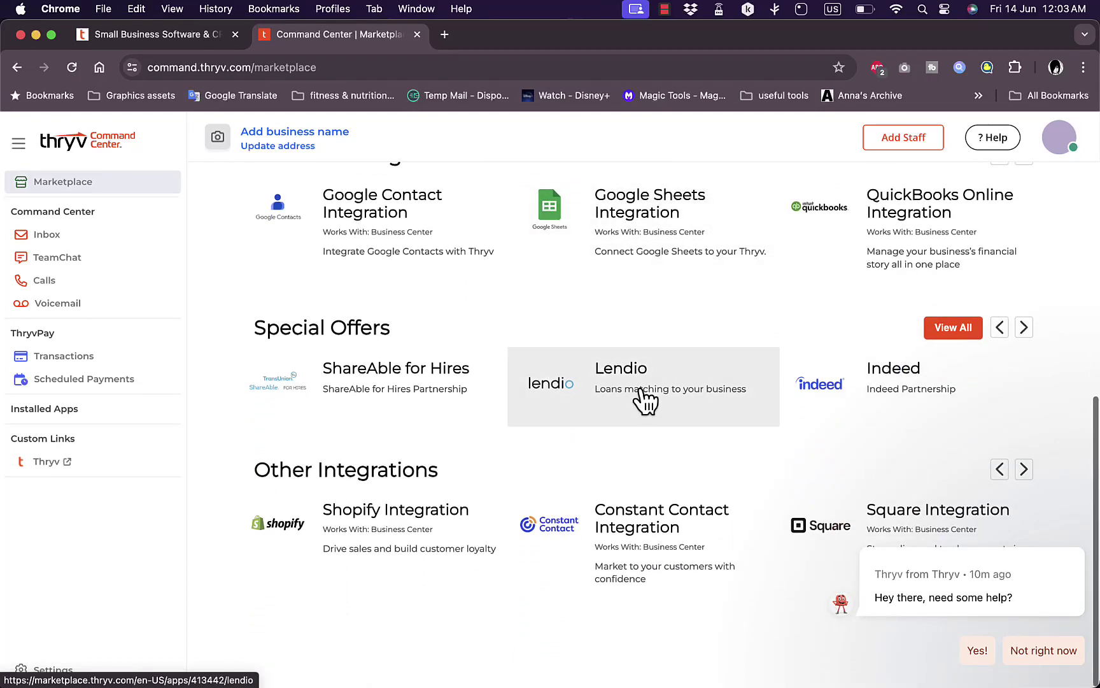
scroll(467, 364, up, 1)
scroll(467, 363, up, 9)
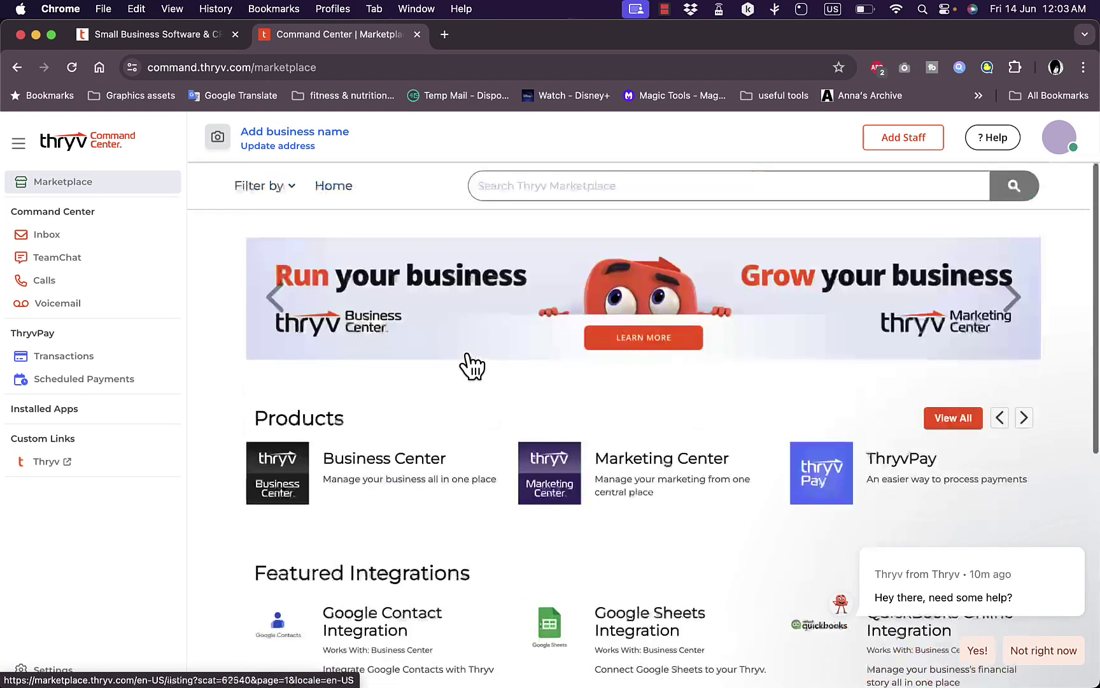
scroll(396, 320, down, 1)
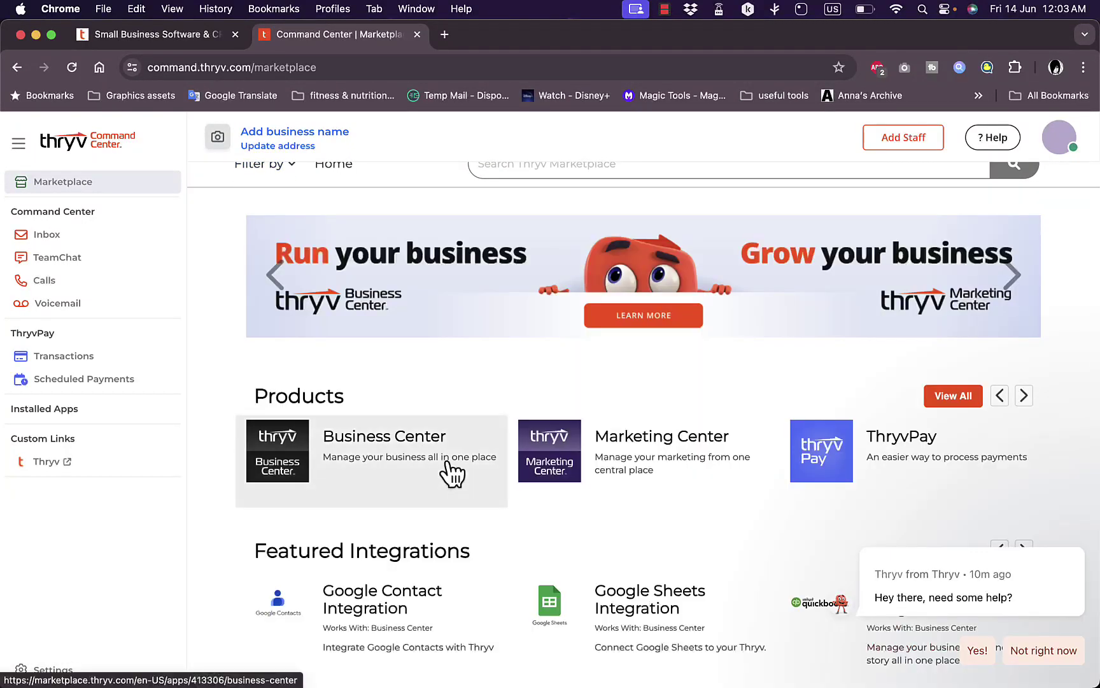
scroll(387, 344, up, 1)
click(249, 185)
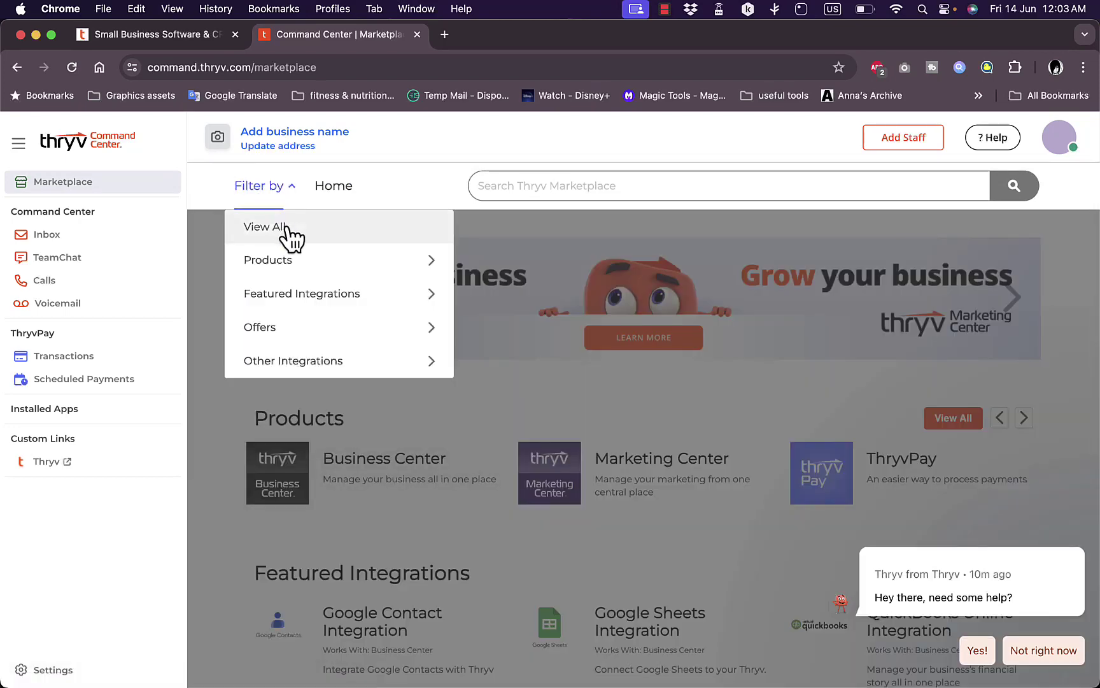
mouse_move(339, 327)
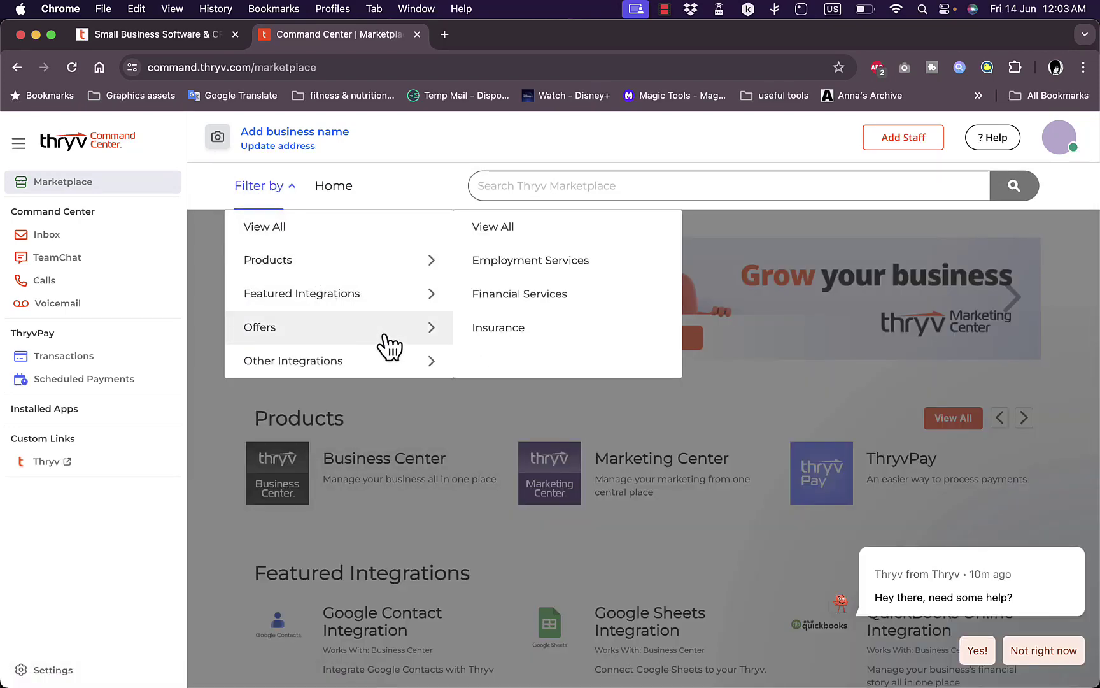
click(472, 391)
scroll(473, 391, down, 5)
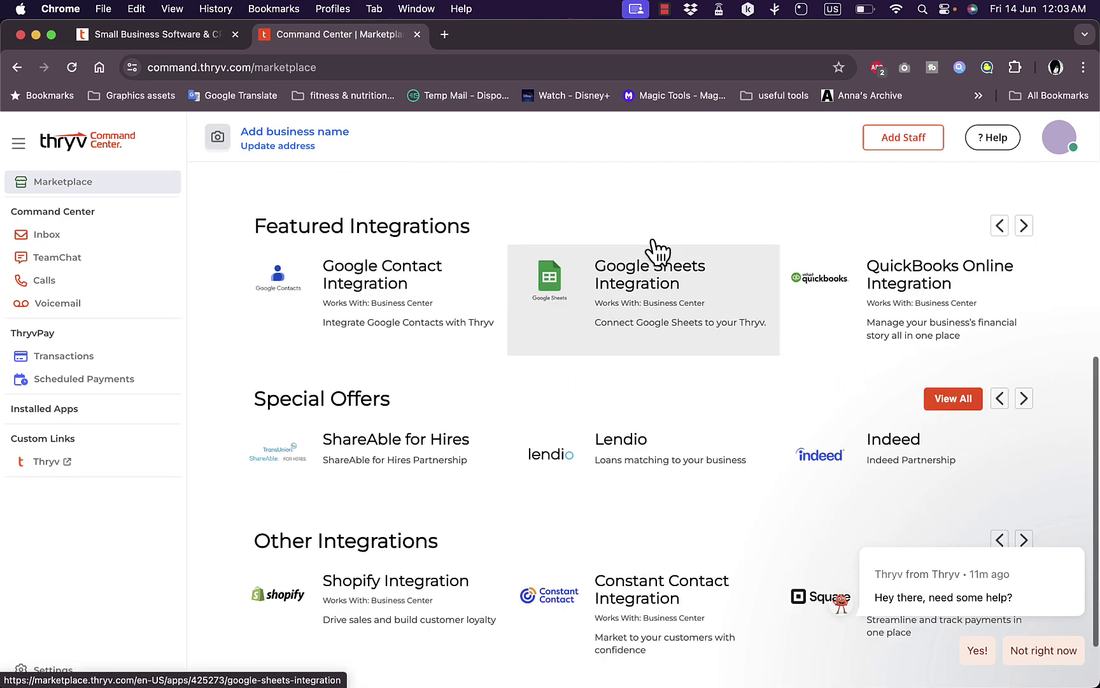
scroll(654, 252, up, 5)
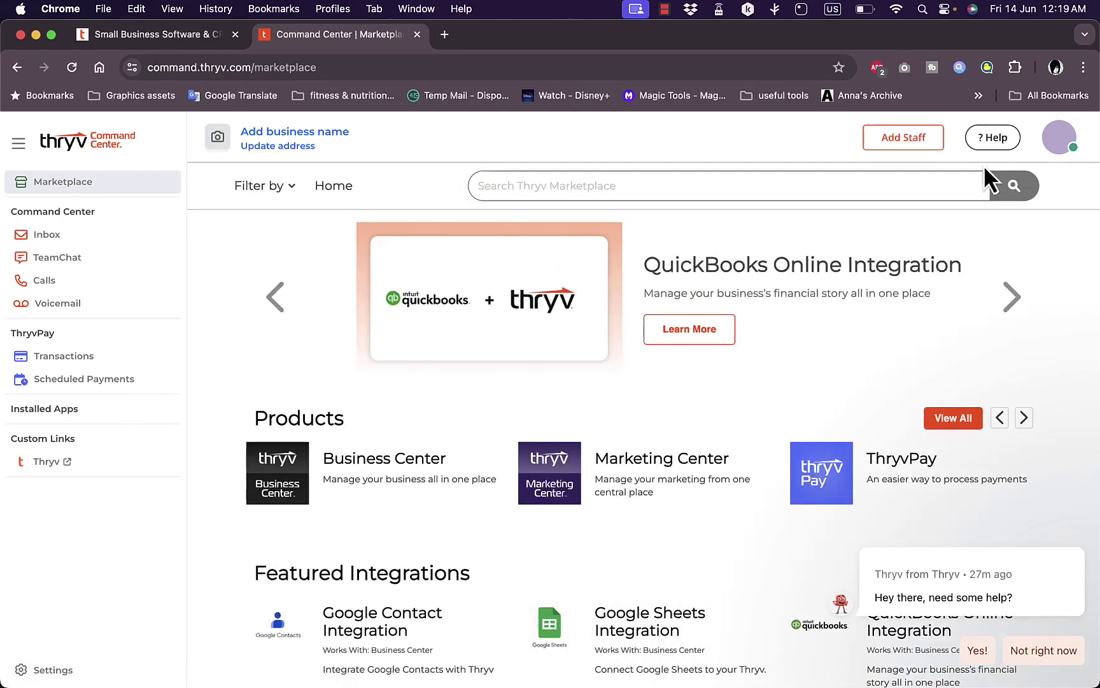
Dismiss the Resource Center help panel and Welcome tour, then view the profile options.
click(1004, 140)
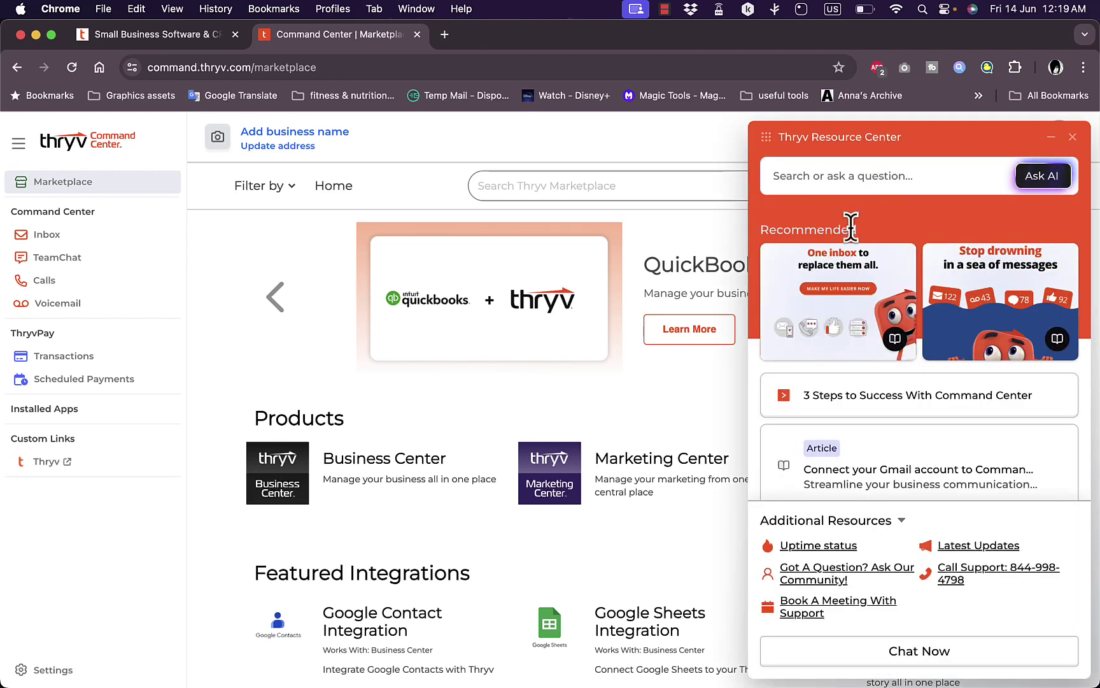
scroll(851, 300, down, 2)
scroll(844, 300, down, 1)
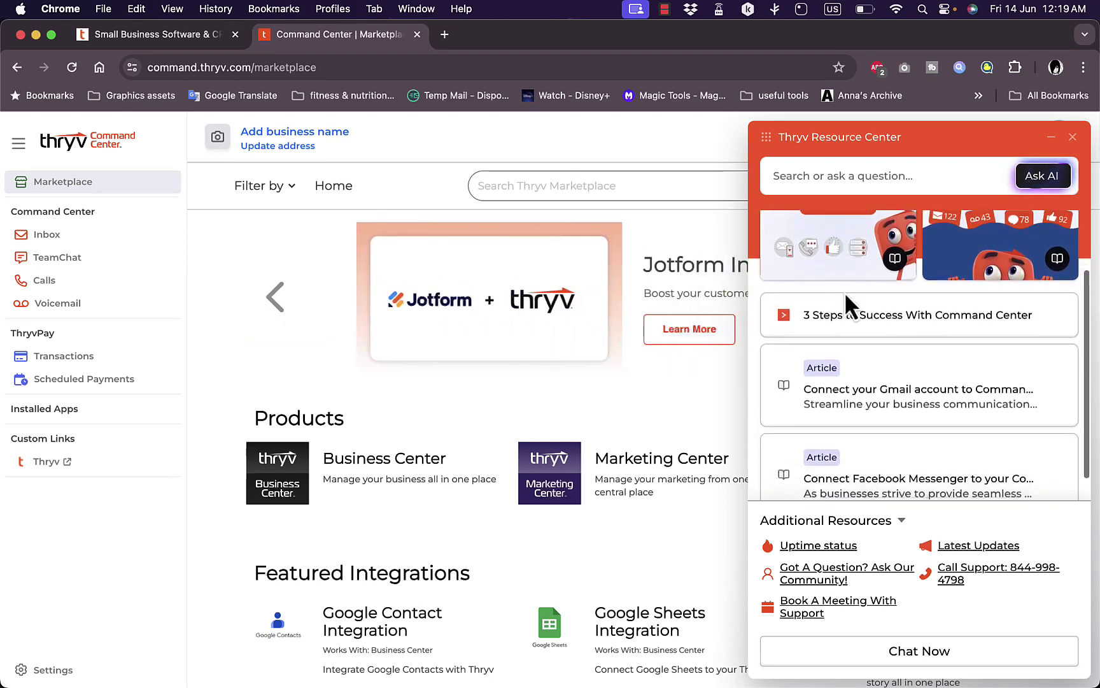
scroll(844, 300, down, 1)
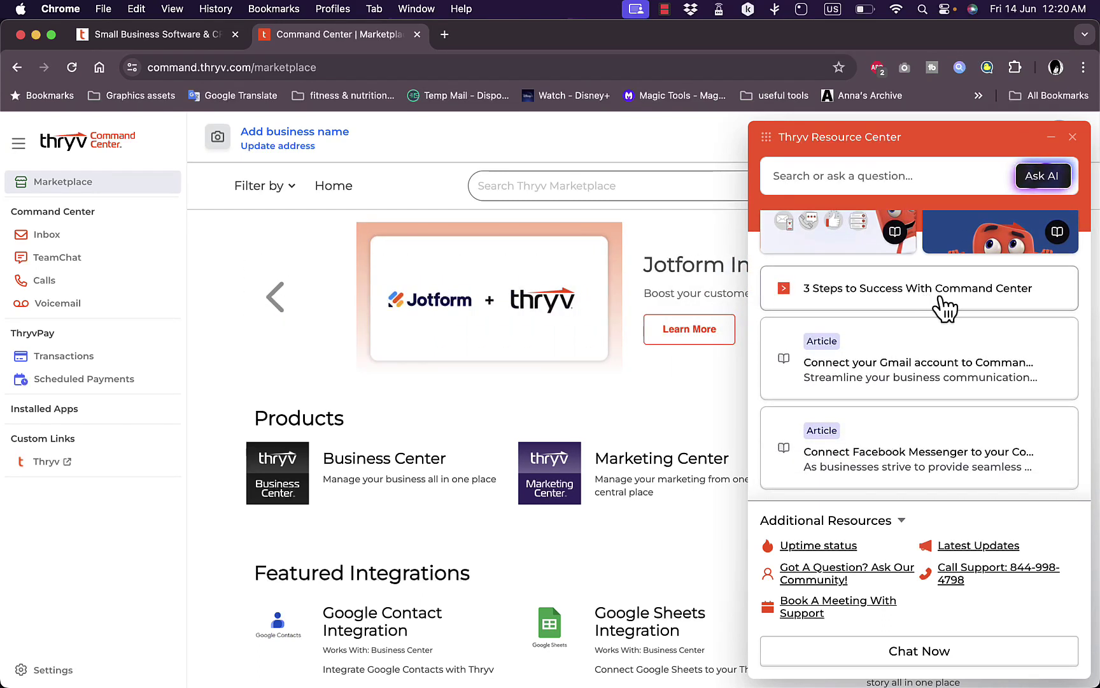
click(791, 293)
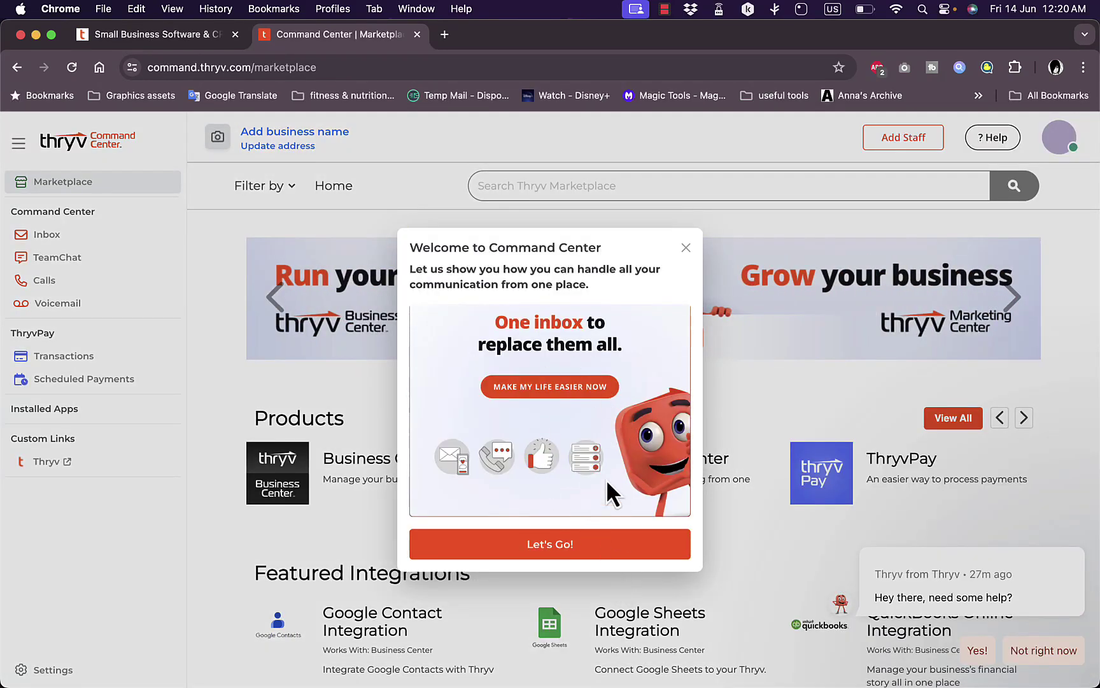
click(686, 248)
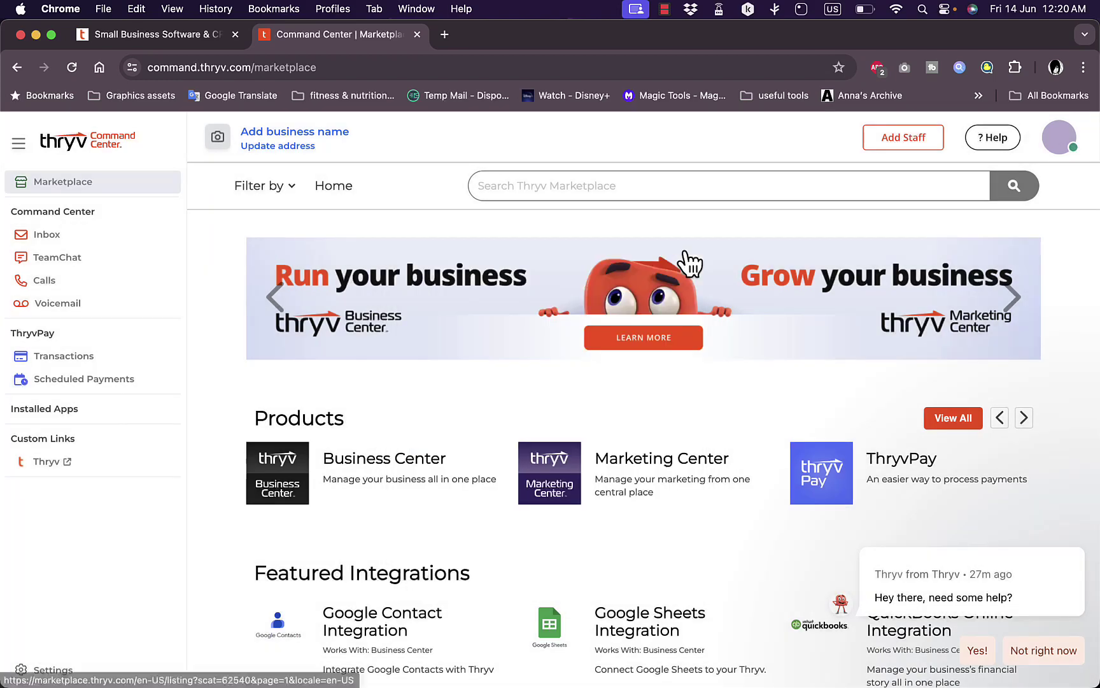
click(1059, 156)
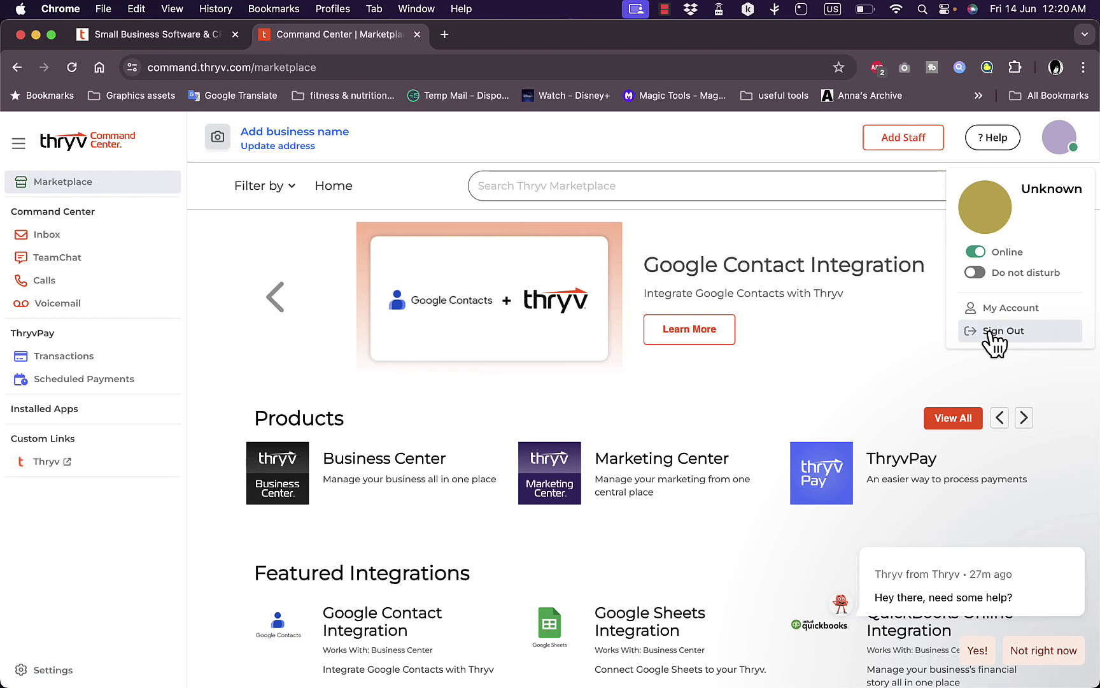
Review My Account's Business Information, Active Subscriptions, Payment Methods and Payment History, then Security + Staff.
click(29, 672)
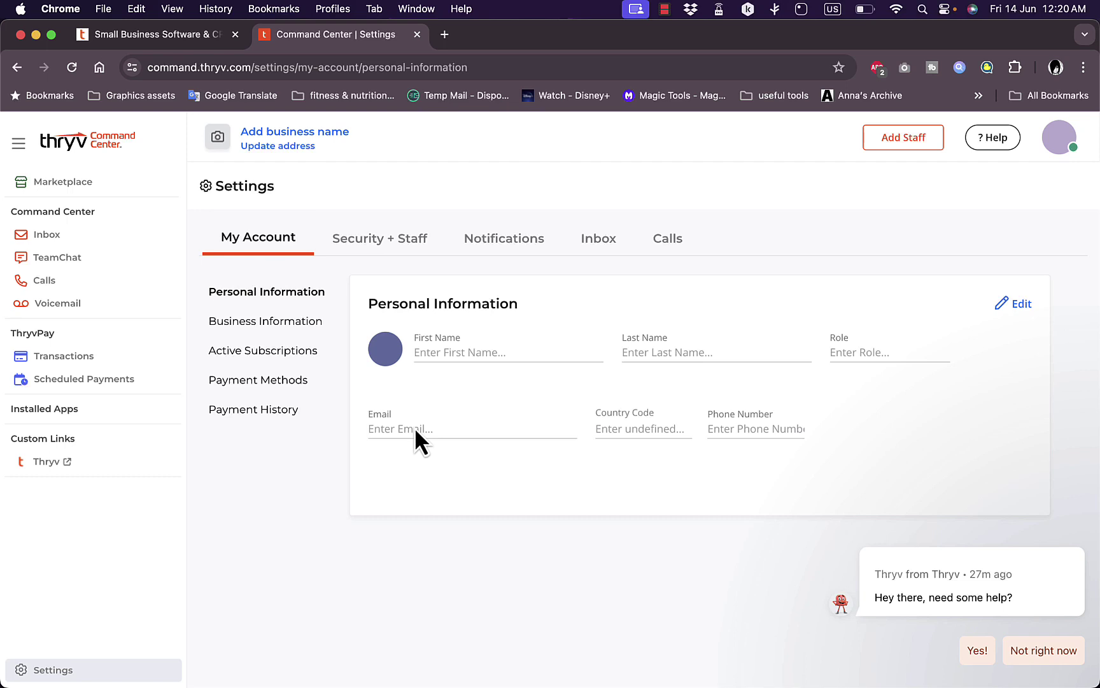
click(297, 326)
click(250, 353)
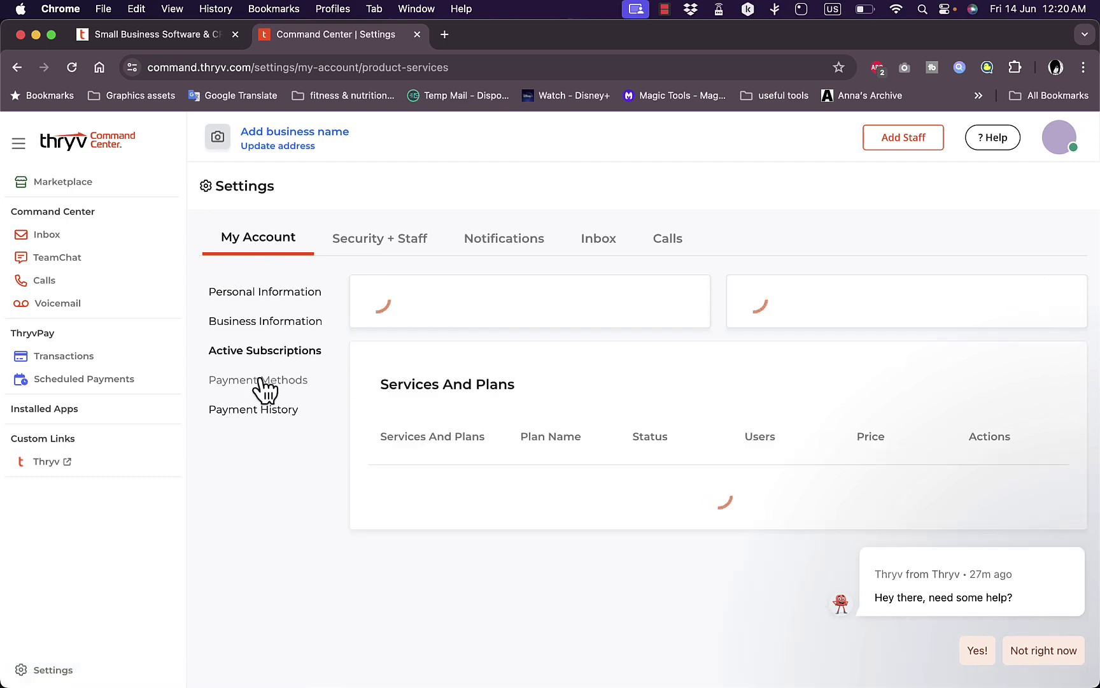
click(260, 379)
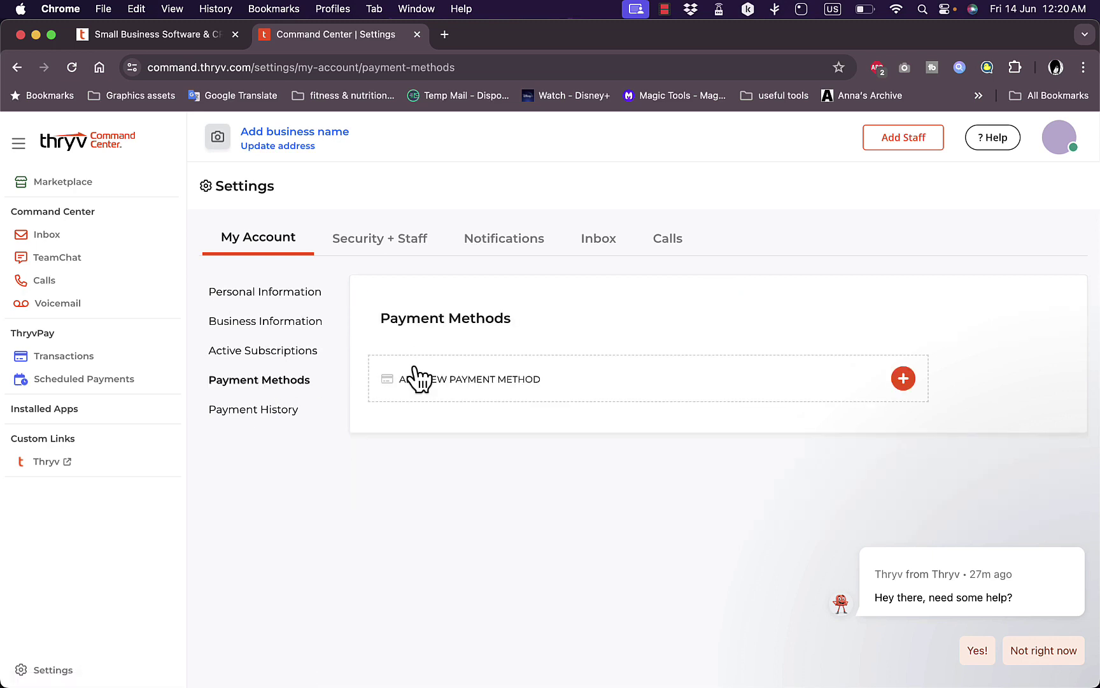
click(266, 413)
click(396, 251)
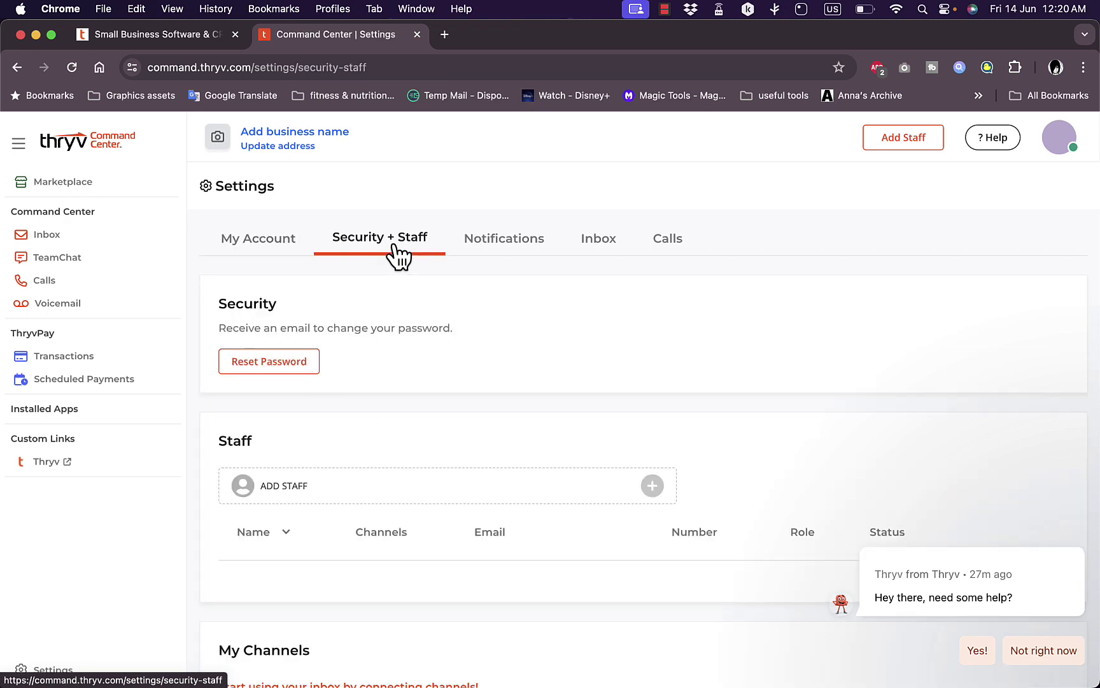
scroll(404, 352, down, 1)
scroll(395, 357, down, 4)
scroll(393, 376, down, 5)
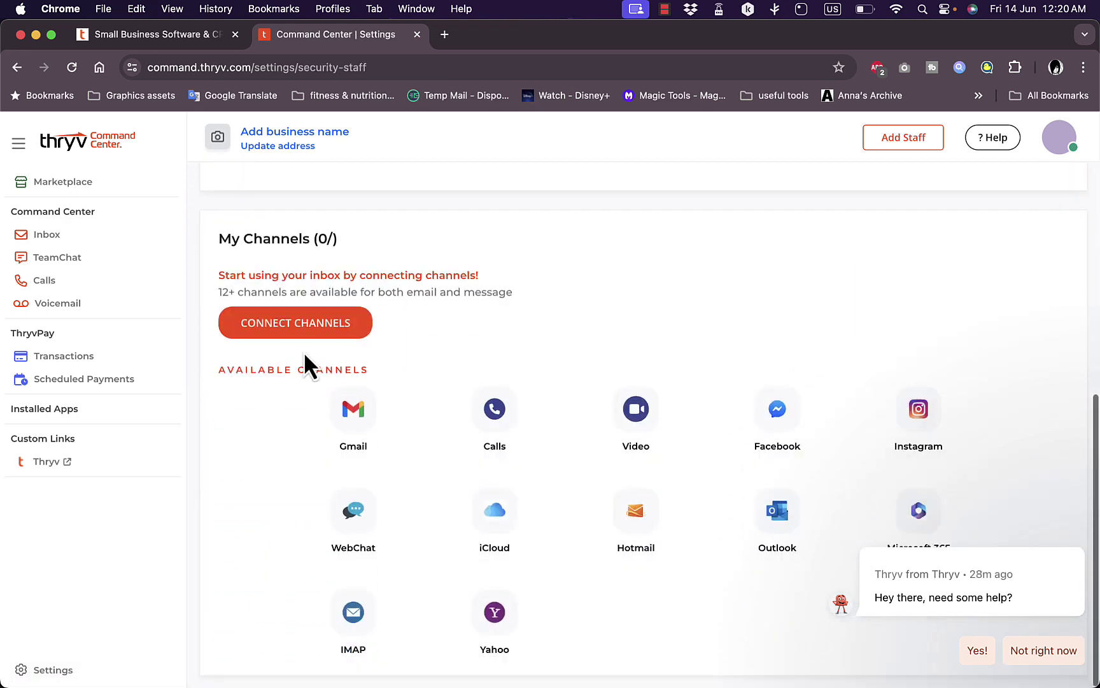
scroll(379, 424, up, 8)
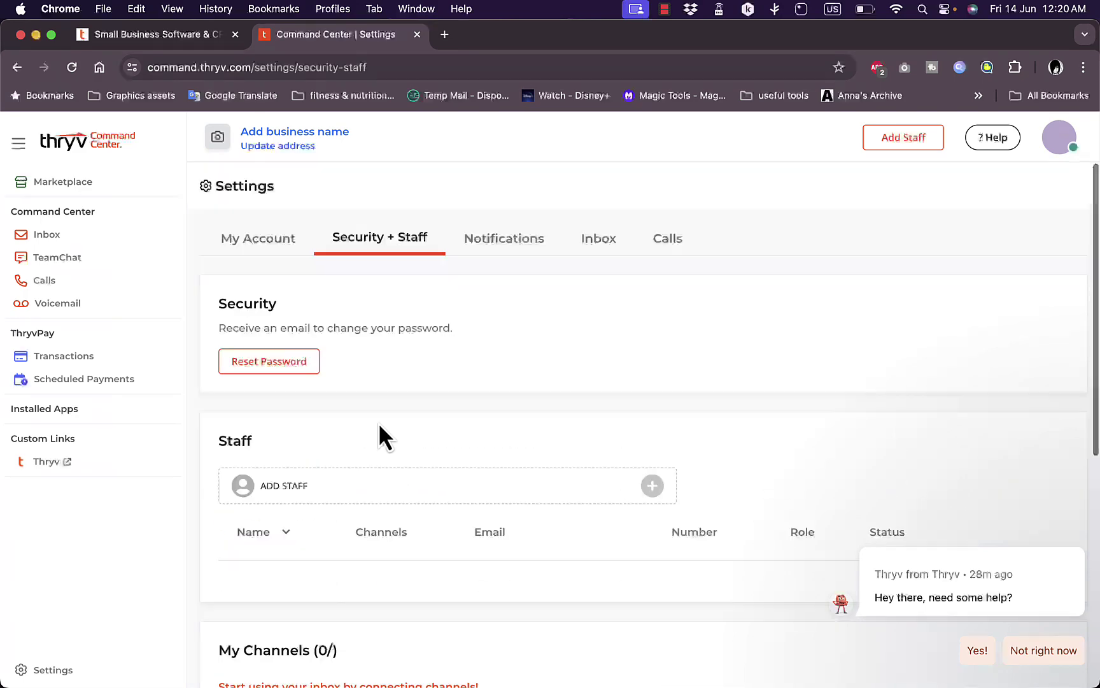
Review Notifications, Inbox labels with a new label attempted, and the Calls settings.
click(520, 240)
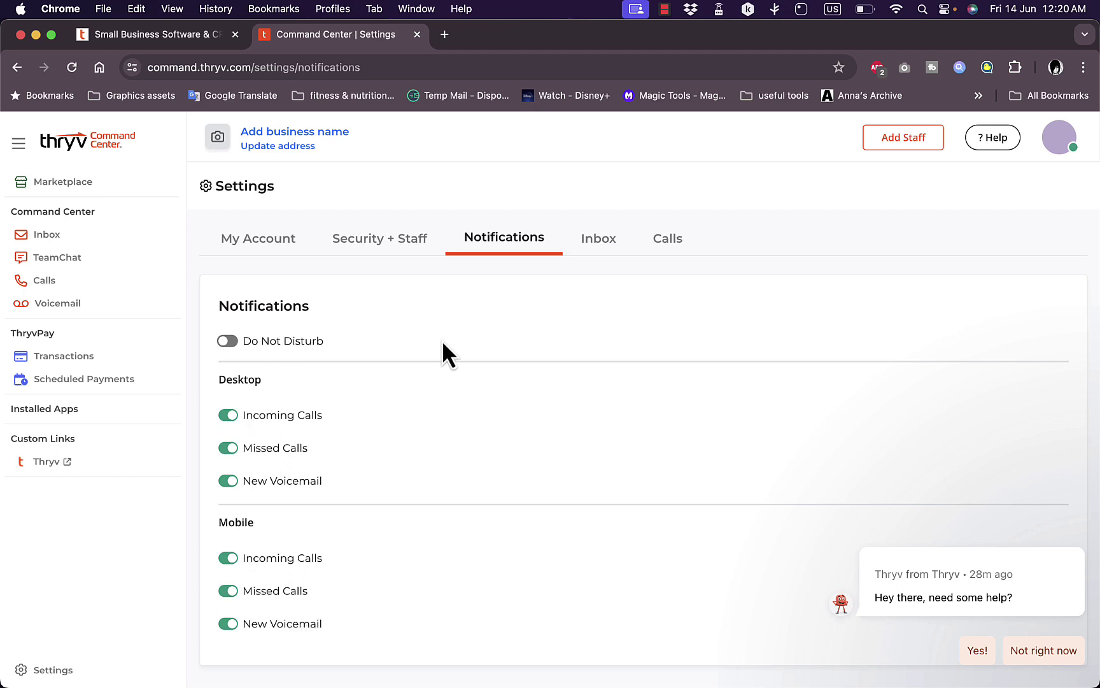
click(599, 241)
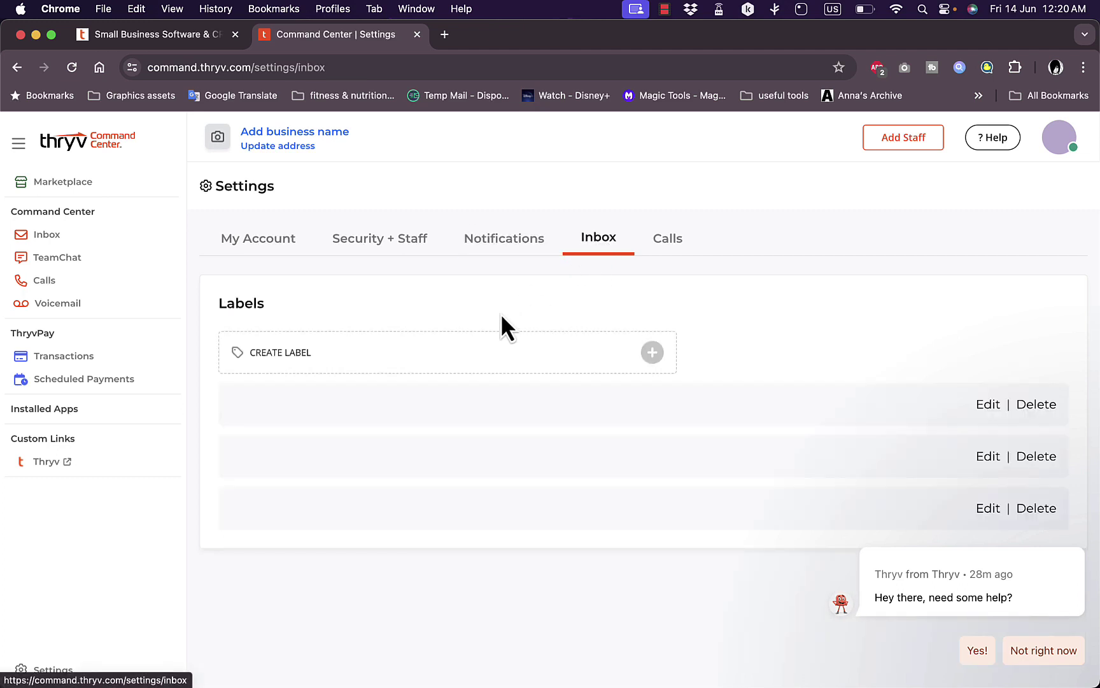
click(652, 354)
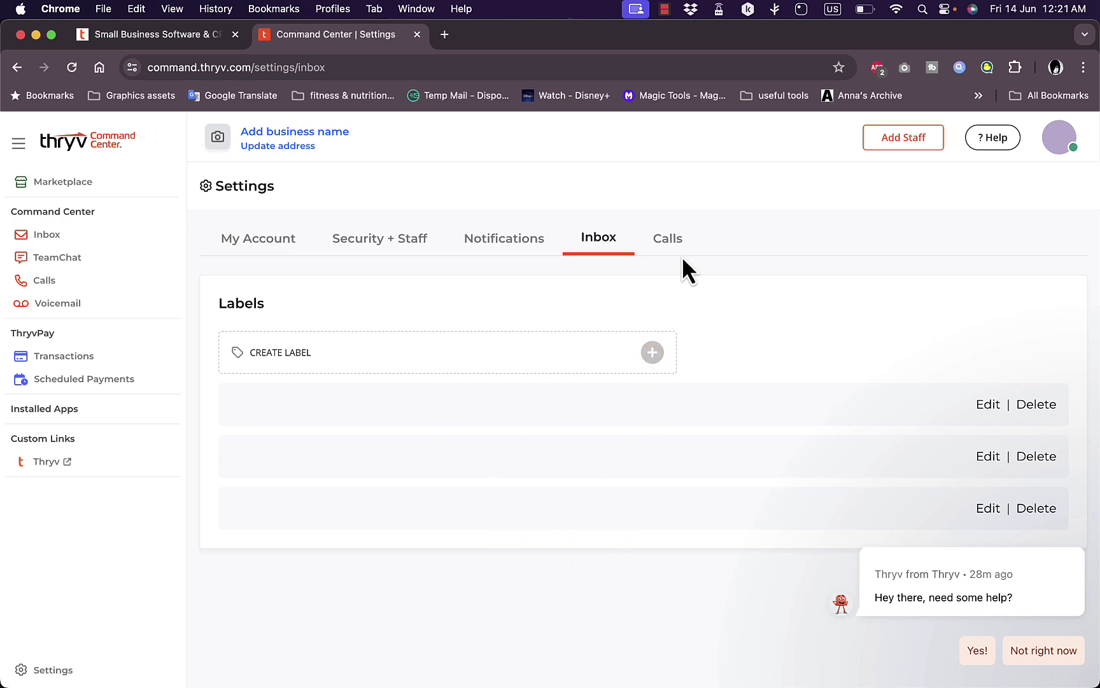
click(667, 245)
scroll(599, 392, down, 3)
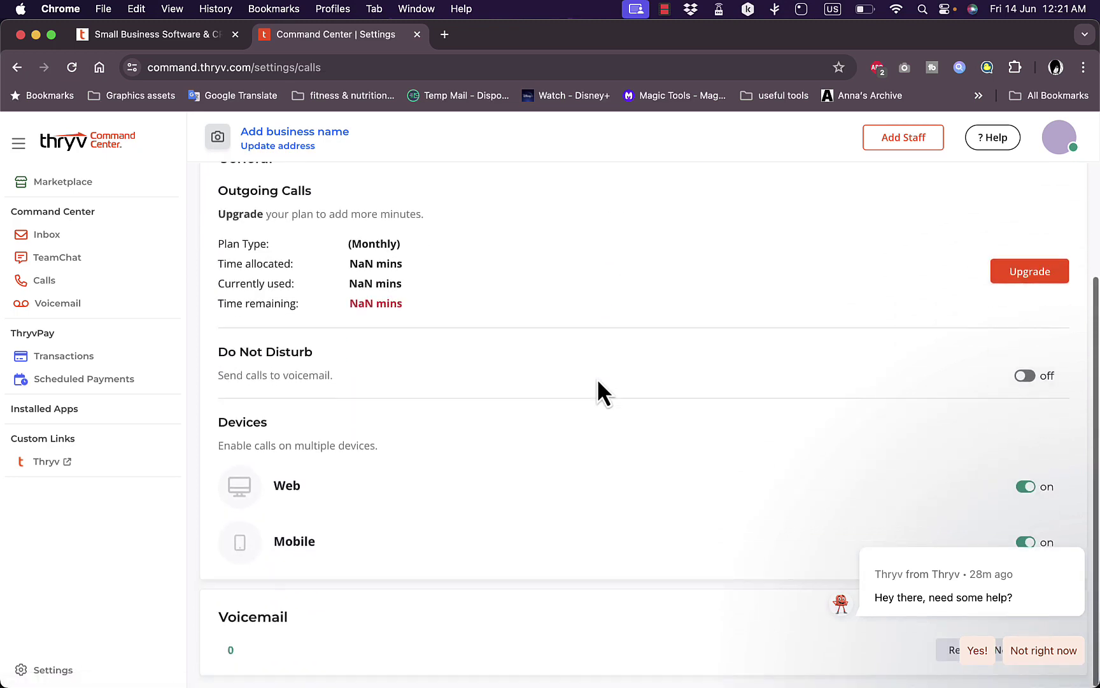
scroll(597, 381, up, 1)
scroll(597, 381, up, 1)
scroll(593, 386, down, 2)
scroll(545, 439, up, 3)
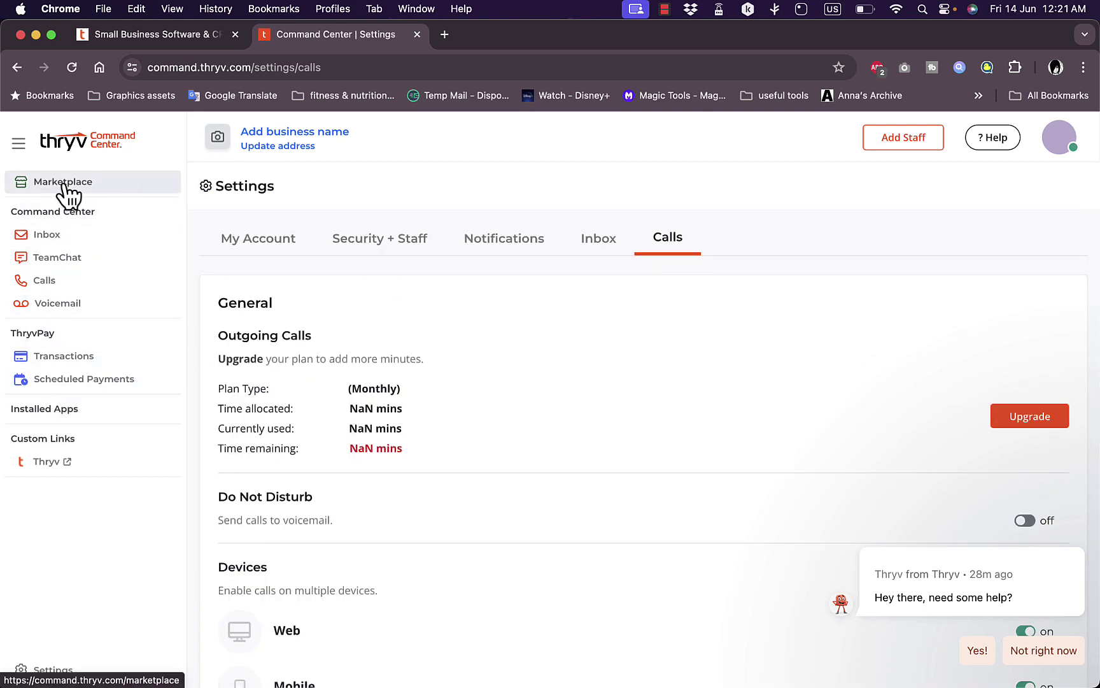
Return to the Marketplace from the left sidebar to browse products and integrations.
click(69, 195)
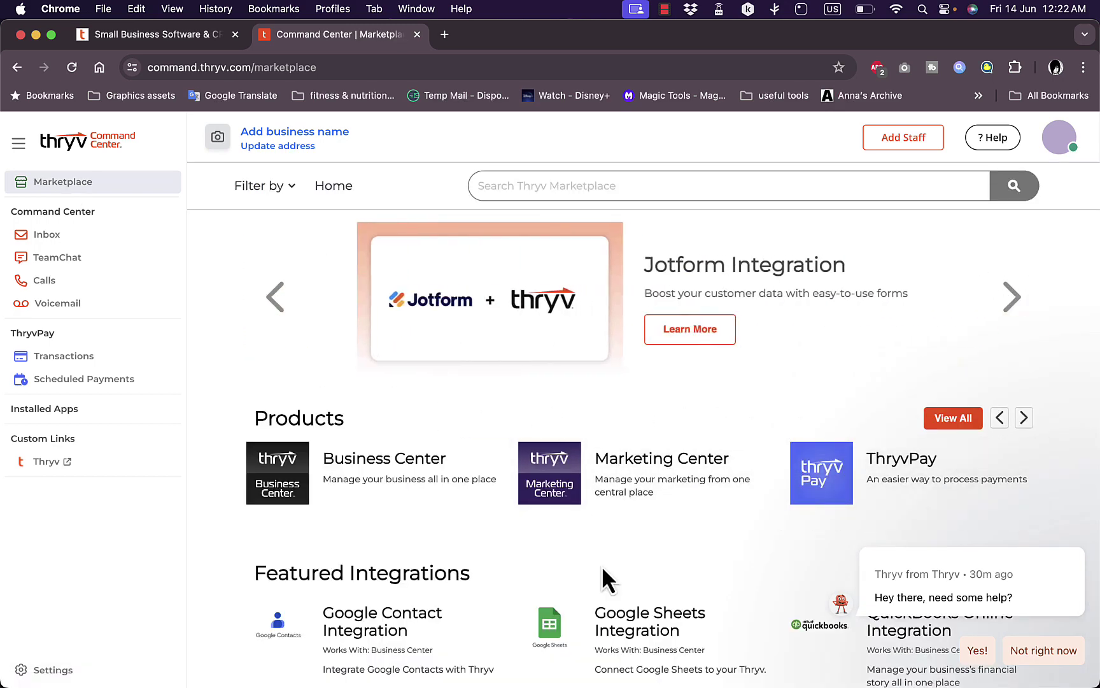
scroll(602, 566, down, 5)
scroll(602, 566, down, 4)
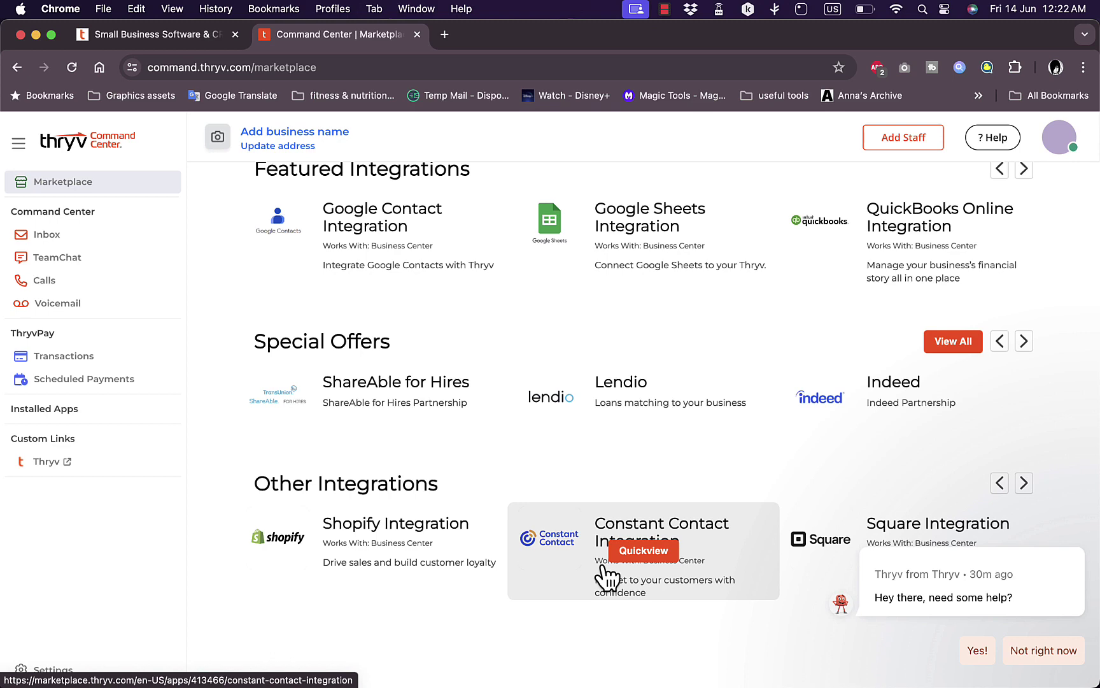
scroll(622, 487, up, 1)
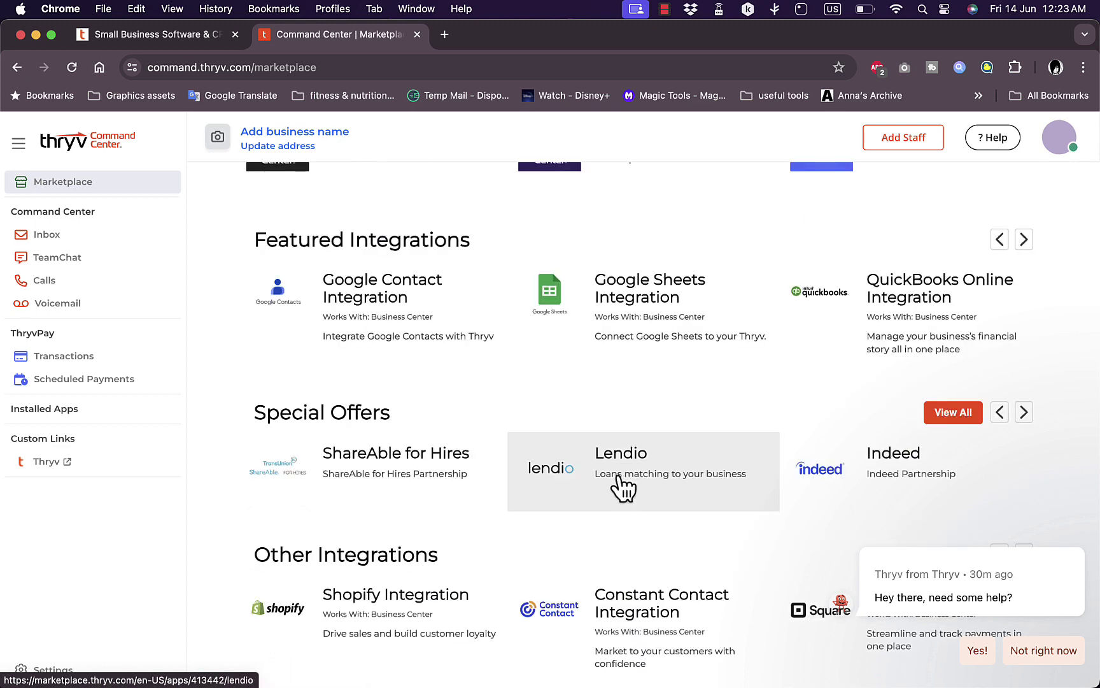
scroll(623, 488, up, 2)
scroll(618, 482, up, 1)
scroll(617, 482, up, 2)
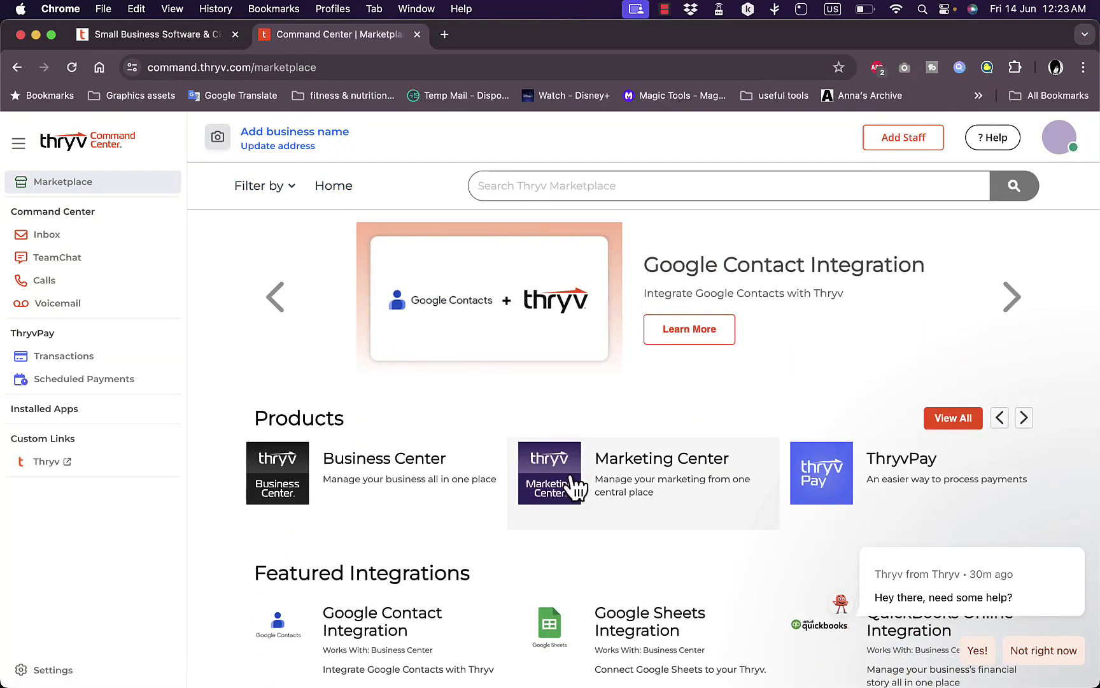
scroll(745, 559, down, 4)
scroll(745, 557, down, 2)
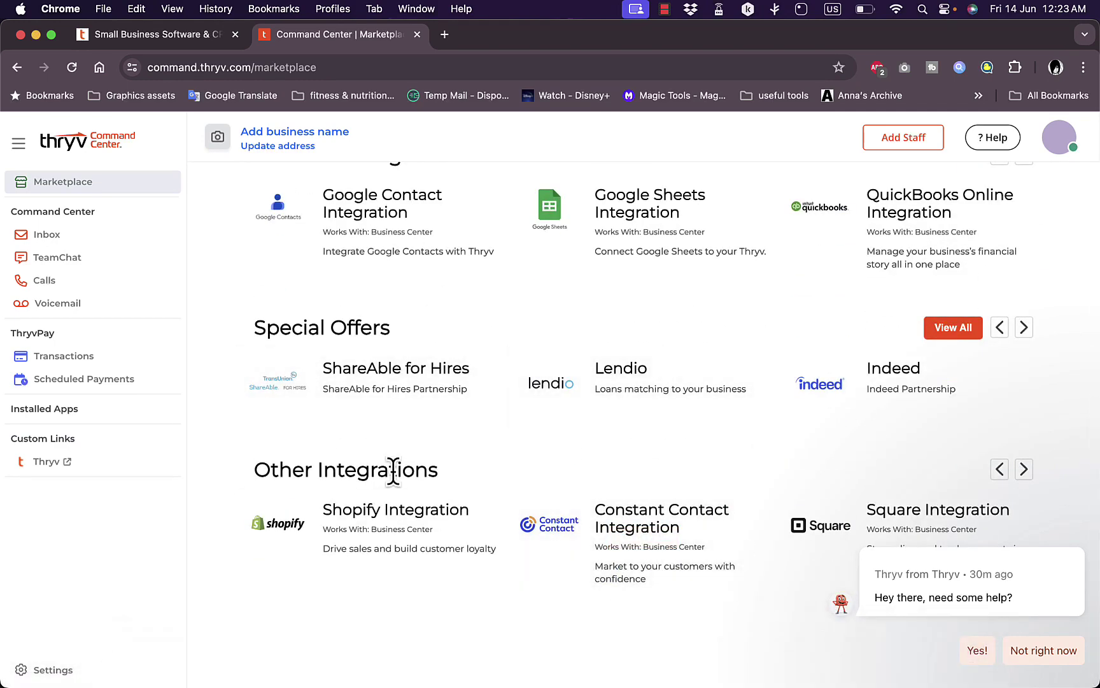
scroll(393, 470, up, 5)
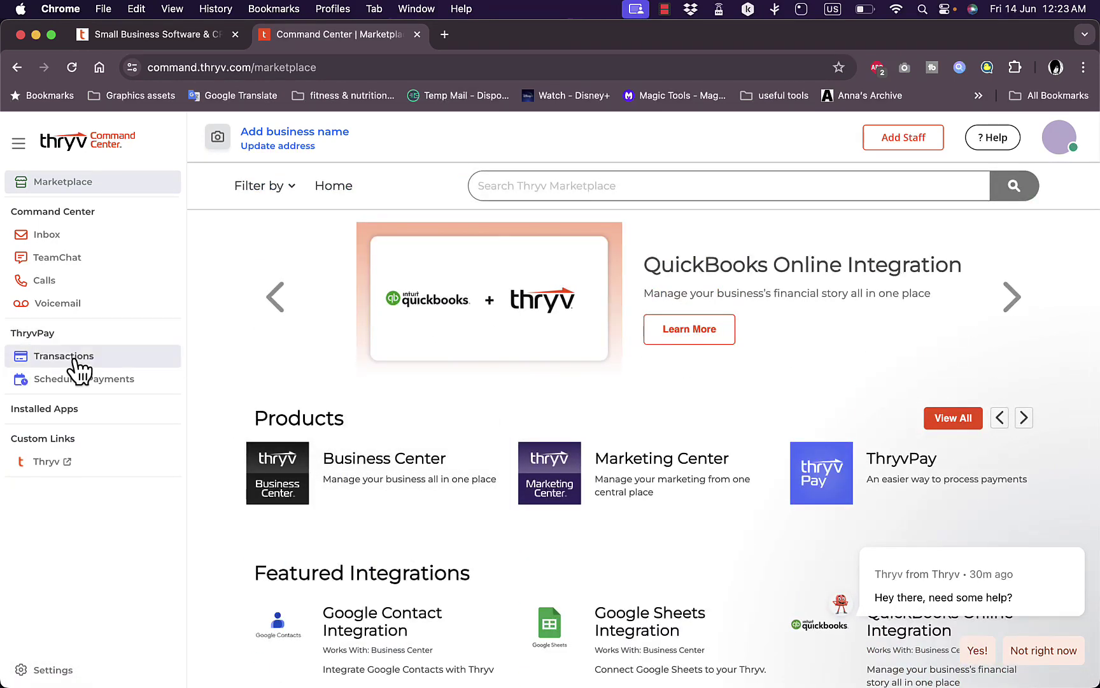